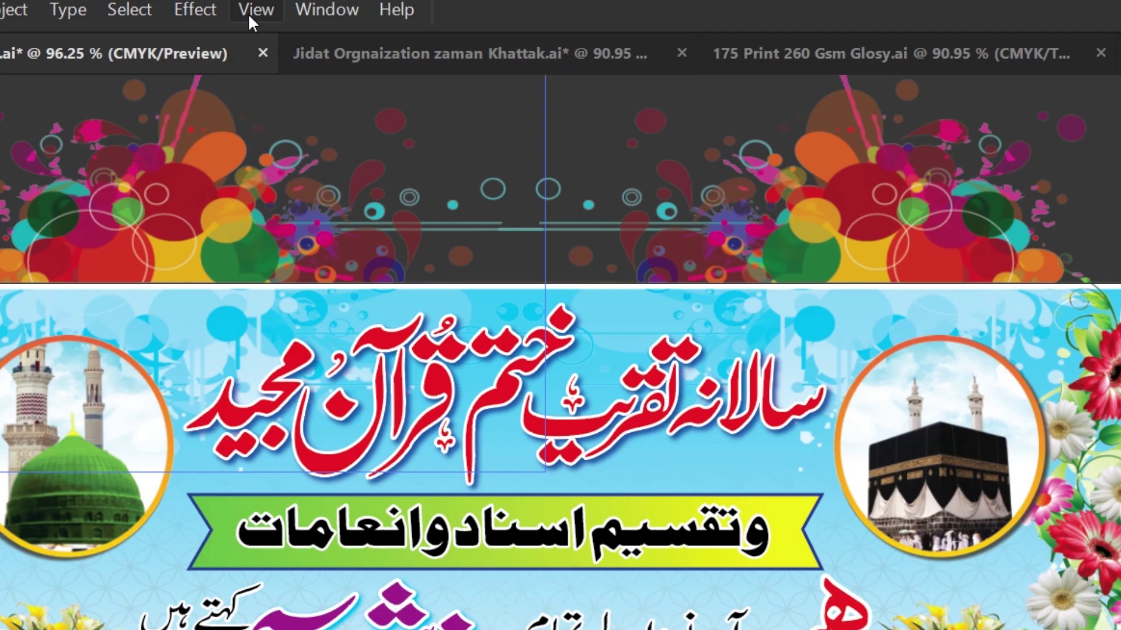
Turn on Trim View, then isolate the overflowing splash image and drag it onto the banner centre
left_click(303, 15)
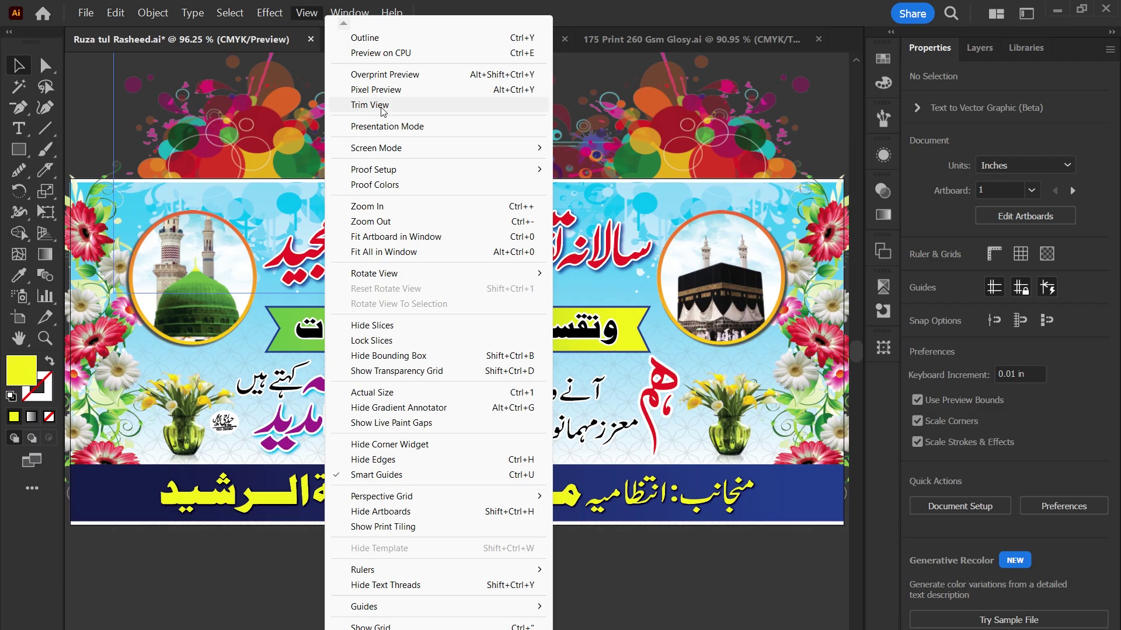
left_click(382, 166)
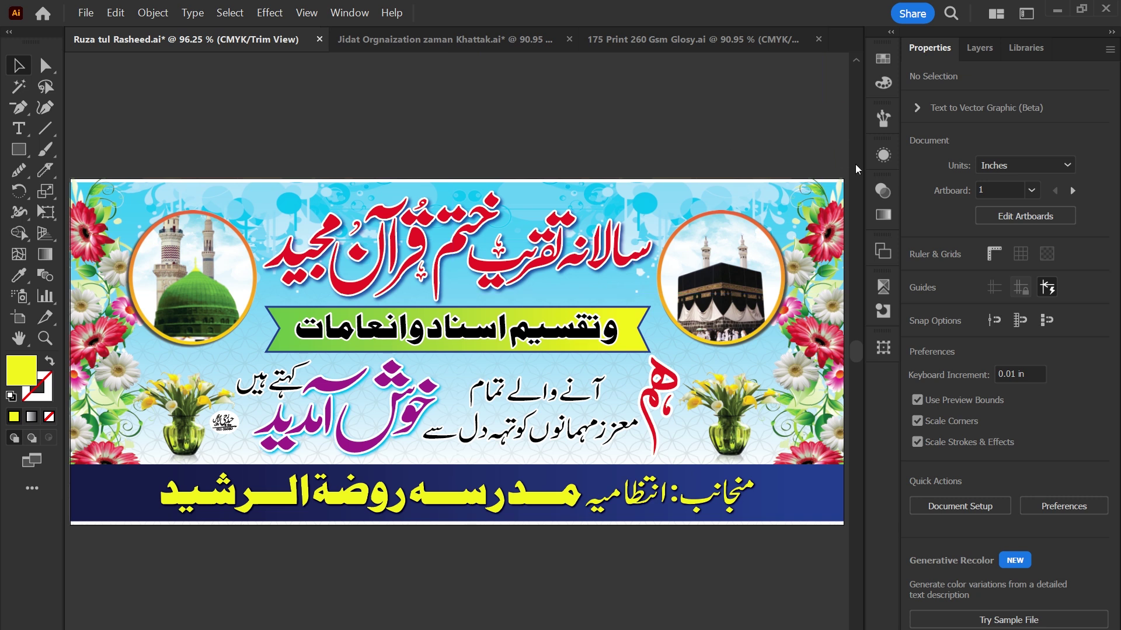
left_click(261, 257)
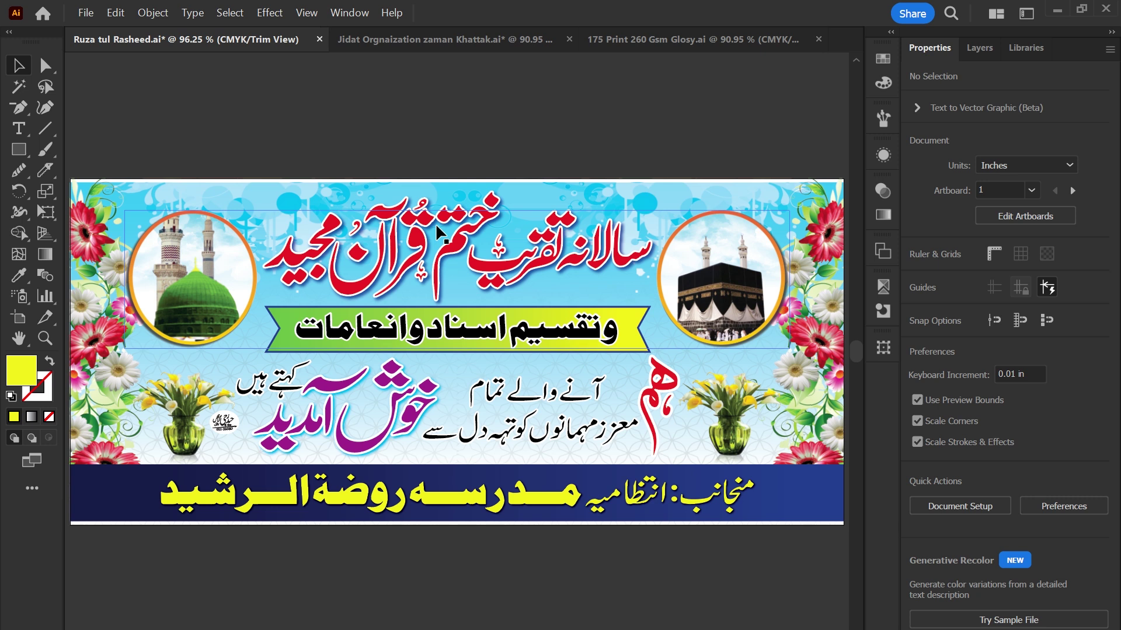
double_click(665, 194)
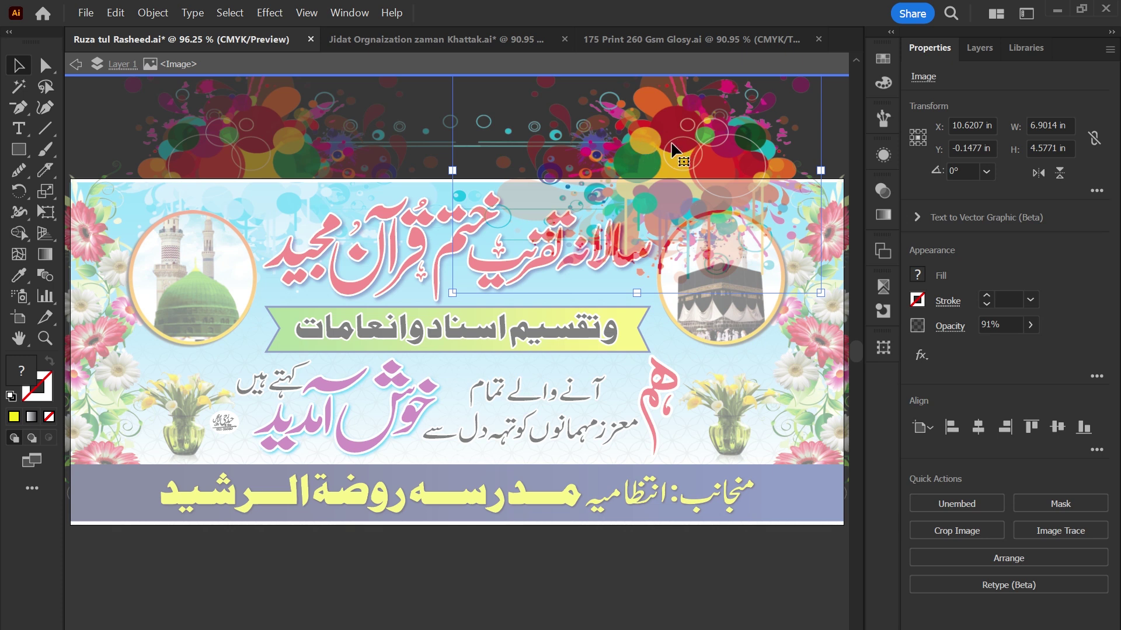
left_click_drag(671, 145, 619, 274)
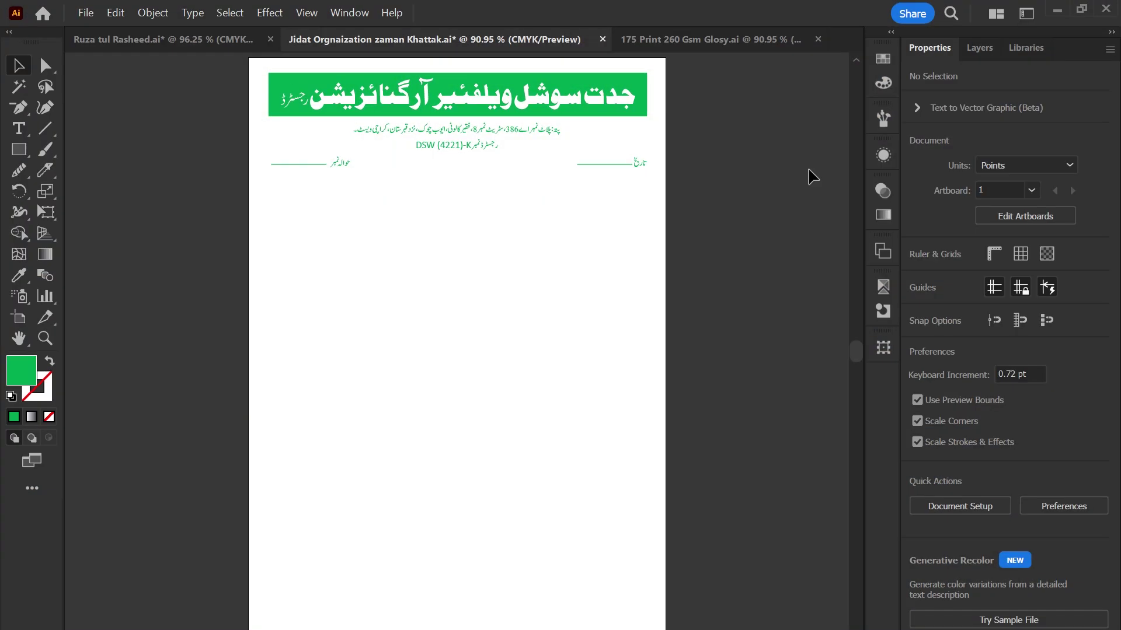
Make the CMYK Magenta swatch a Global colour
left_click(881, 59)
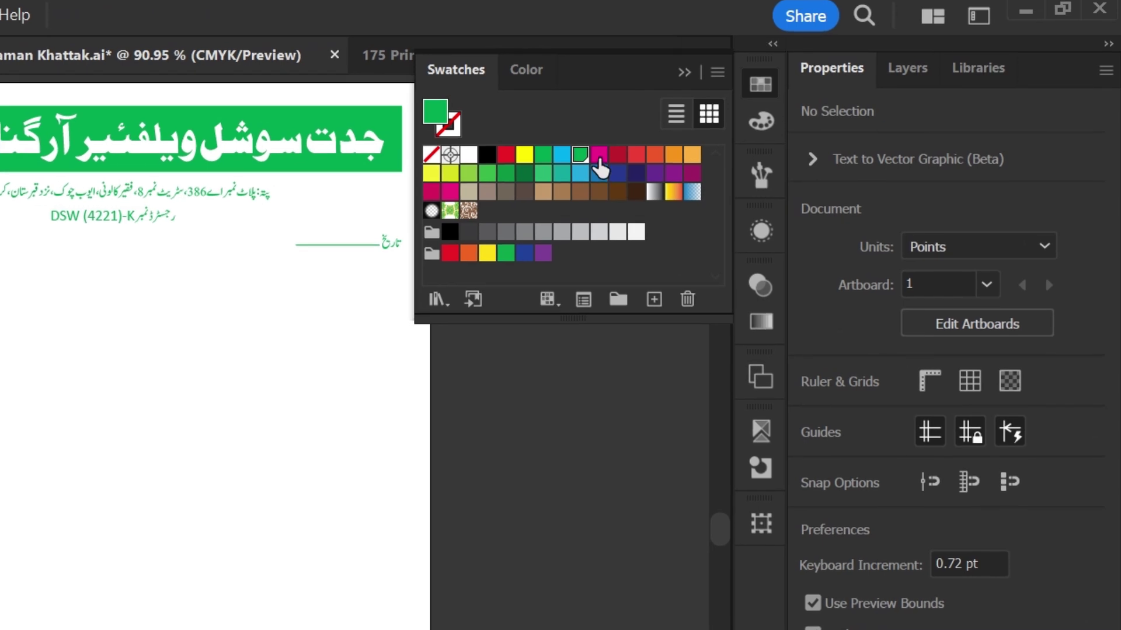
double_click(599, 155)
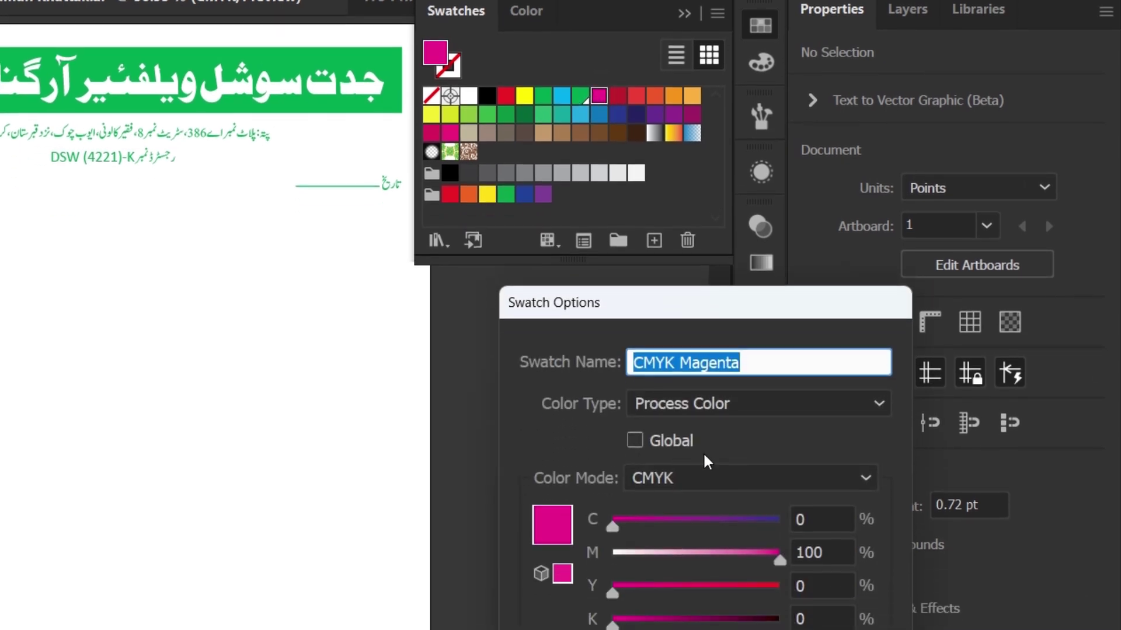
left_click(668, 285)
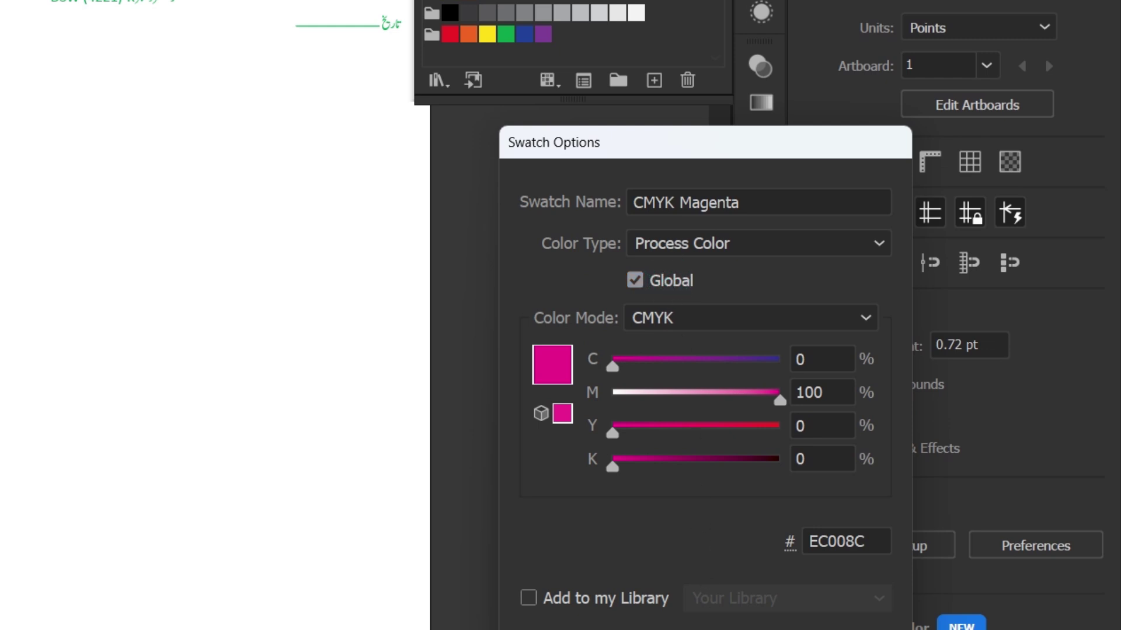
key("Return")
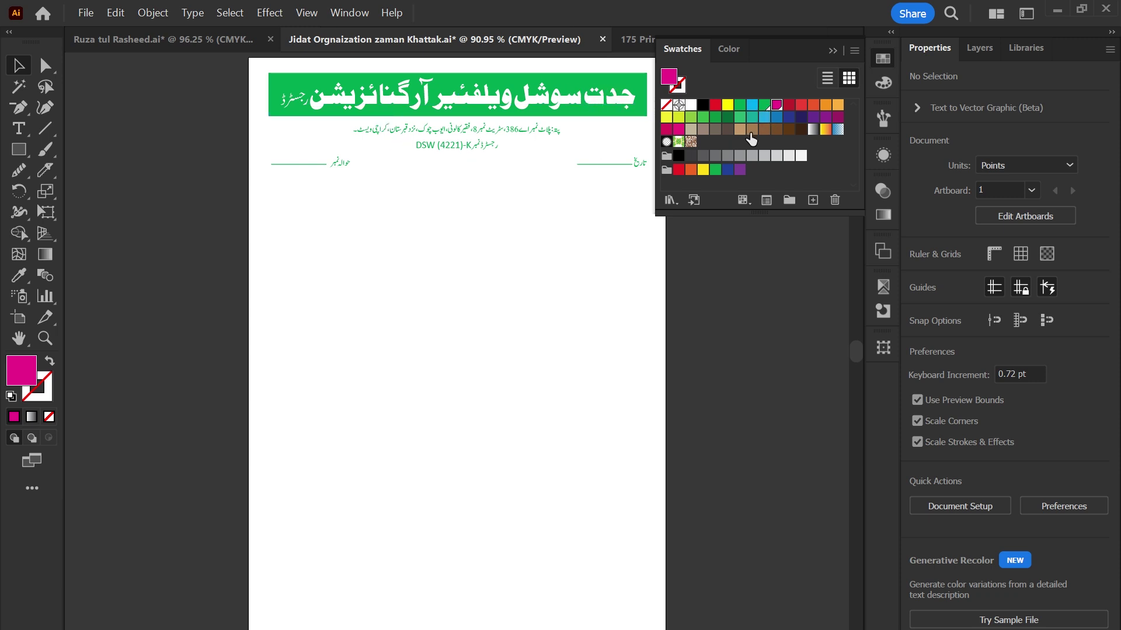
Shift the green global swatch's CMYK values to a dark purple, recolouring the letterhead
double_click(764, 106)
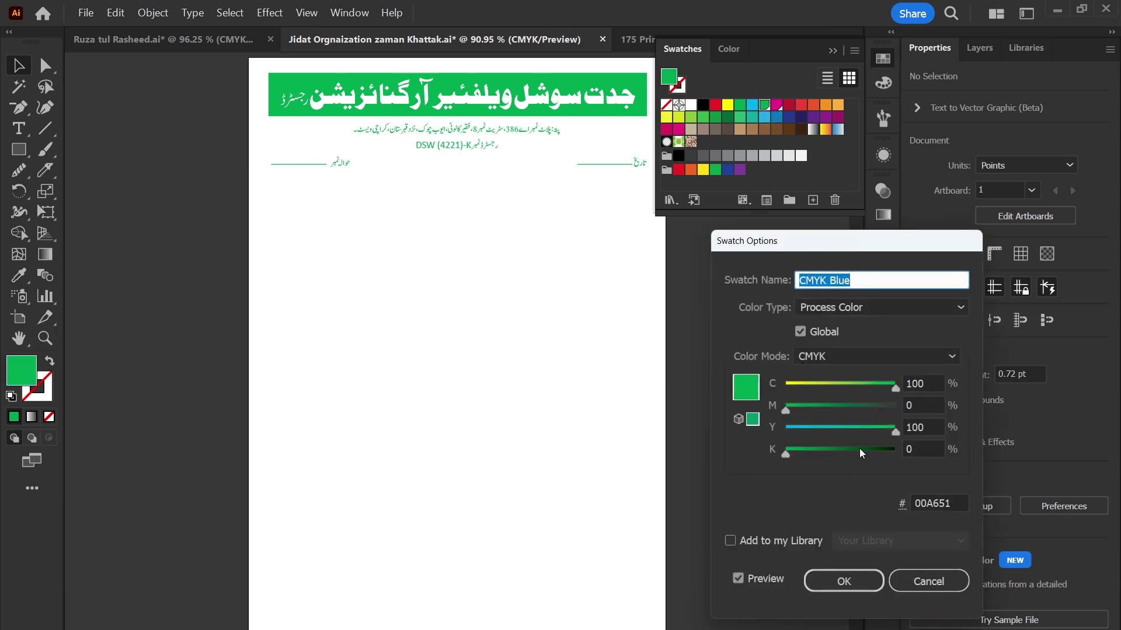
left_click_drag(895, 388, 848, 388)
left_click_drag(786, 411, 866, 409)
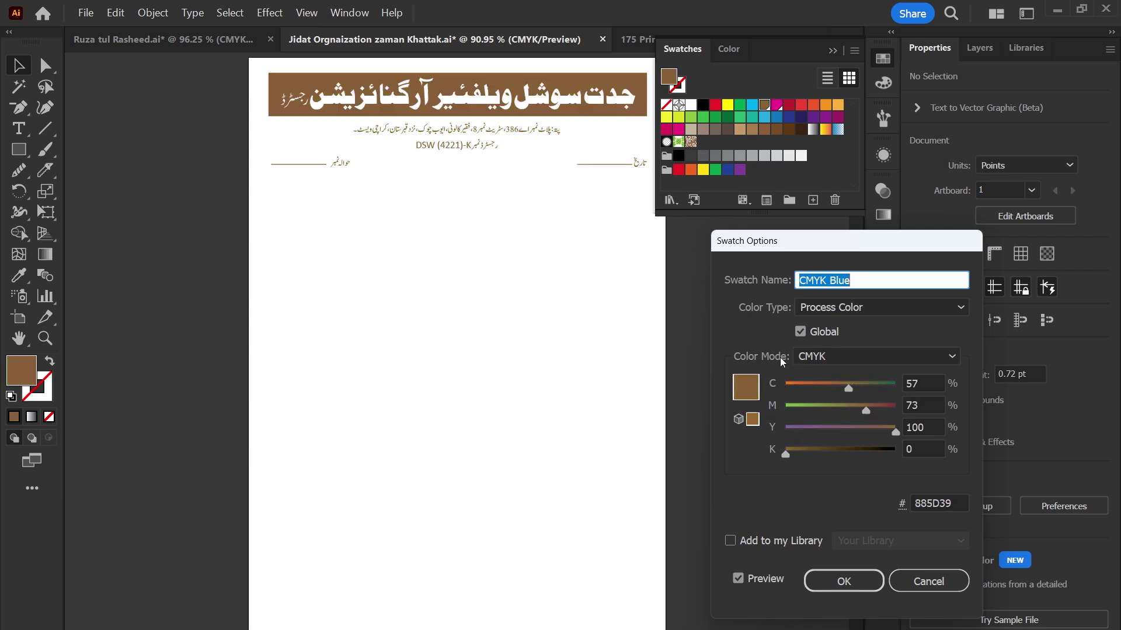
mouse_move(896, 431)
left_mouse_down()
mouse_move(818, 433)
mouse_move(835, 454)
left_mouse_up()
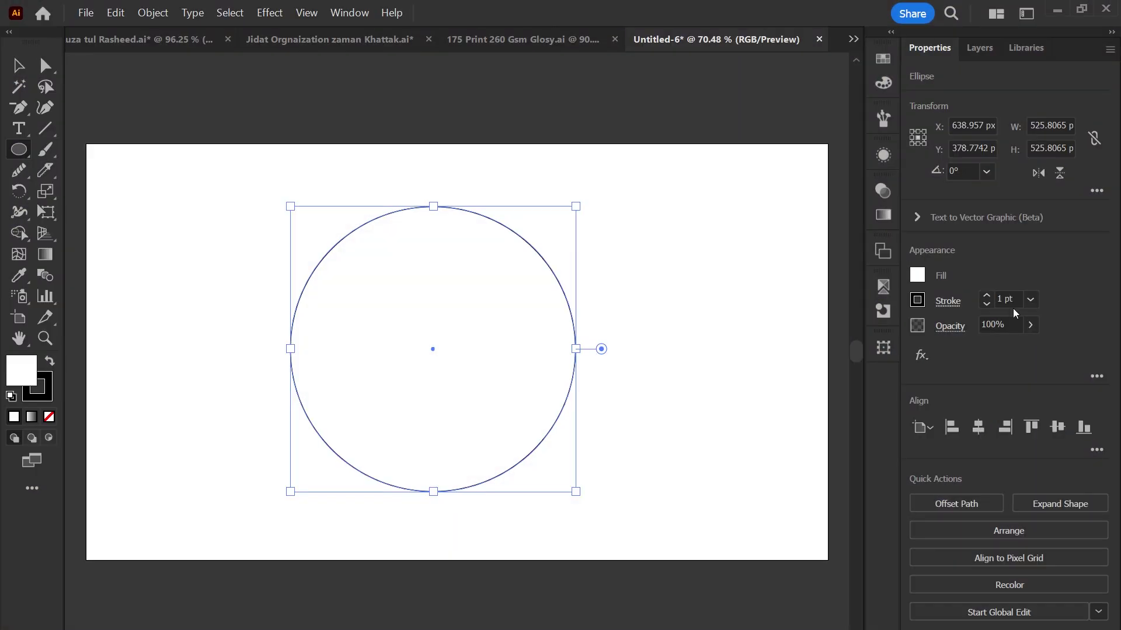
Thicken the circle's stroke and enable Dashed Line in the stroke options
left_click(1006, 299)
scroll(1006, 298, "up", 5)
scroll(1006, 298, "up", 5)
scroll(1005, 297, "up", 5)
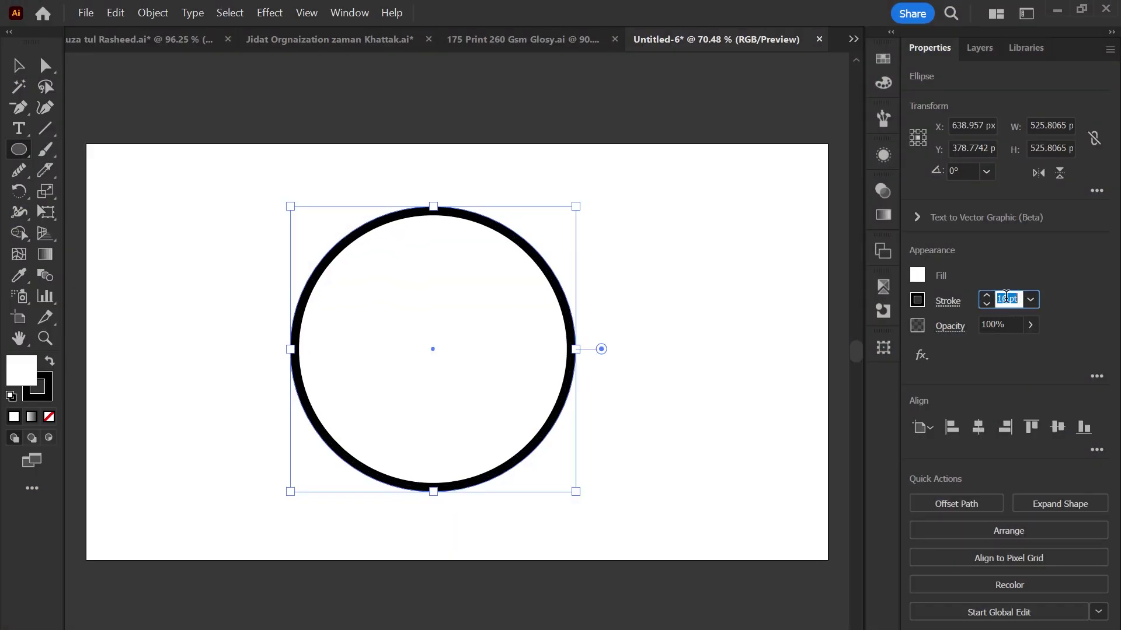
left_click(947, 301)
left_click(778, 422)
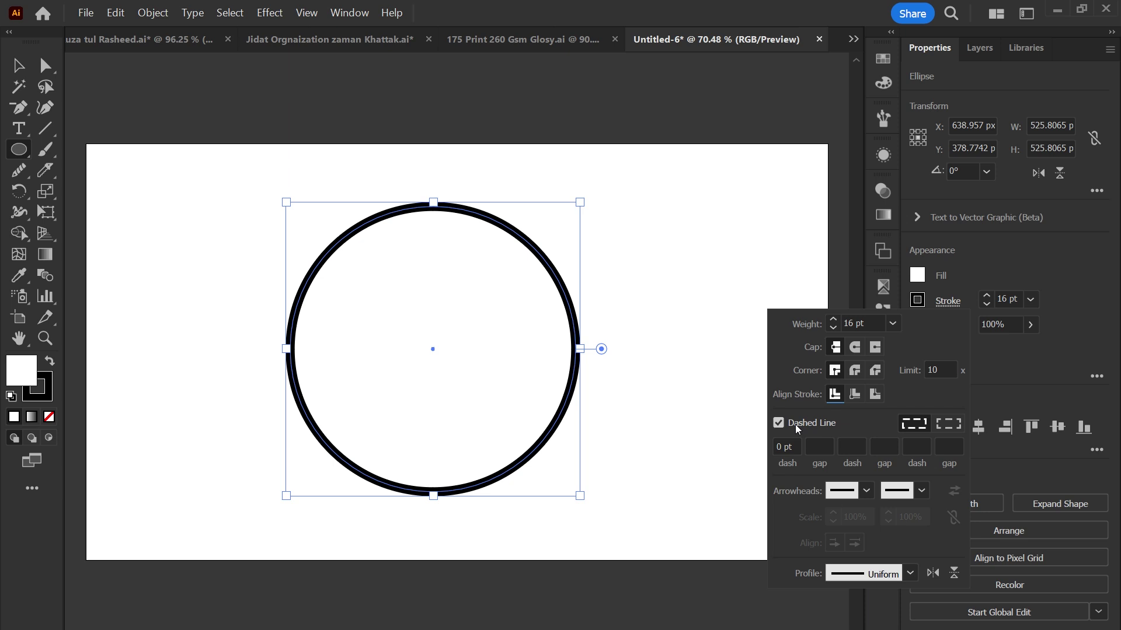
Set a 0 pt dash with a gap of about 20 pt
left_click_drag(794, 447, 773, 451)
left_click(813, 447)
type("20")
key("Return")
key("Up")
key("Up")
key("Up")
key("Up")
key("Up")
key("Up")
key("Up")
key("Up")
key("Up")
key("Up")
key("Down")
key("Down")
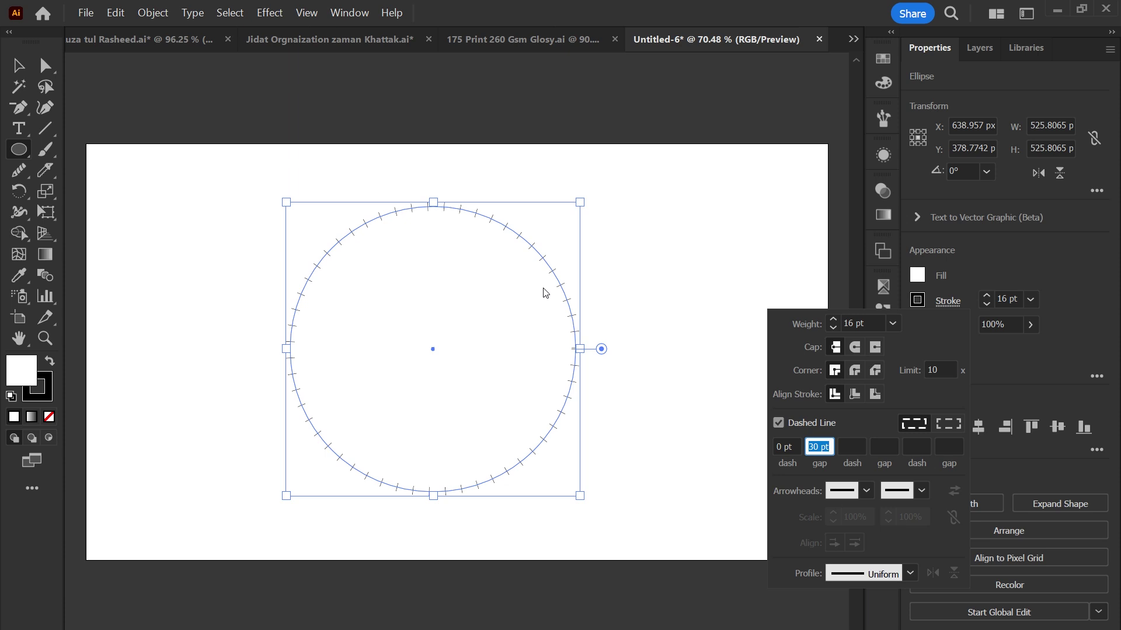
Give the dashes round caps and round joins, with a gap of about 36 pt
left_click(855, 348)
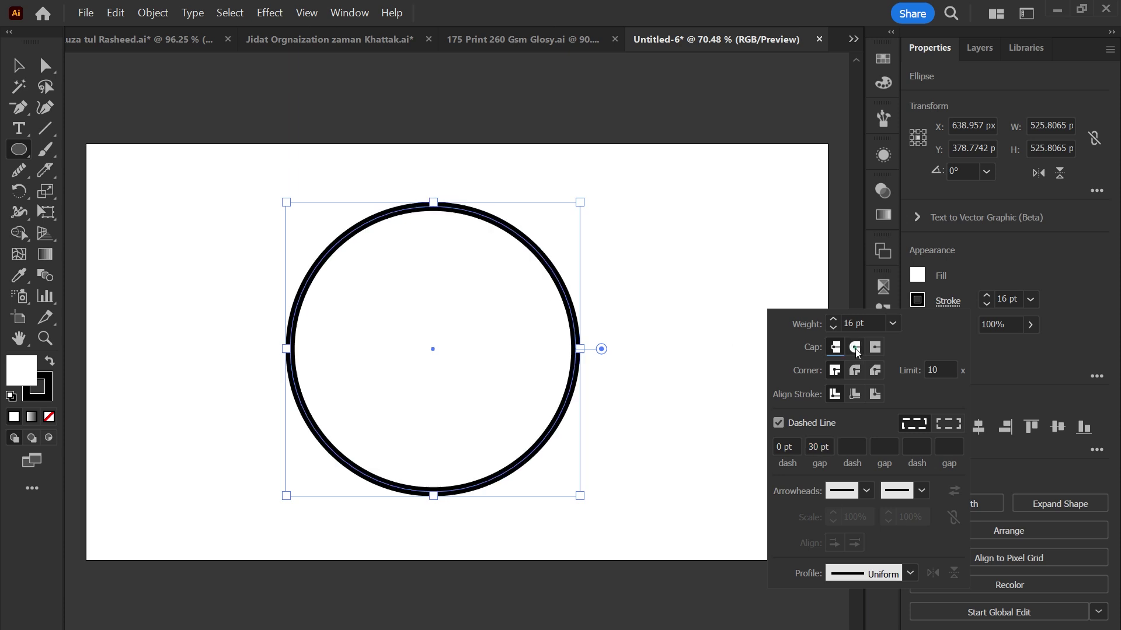
left_click(854, 372)
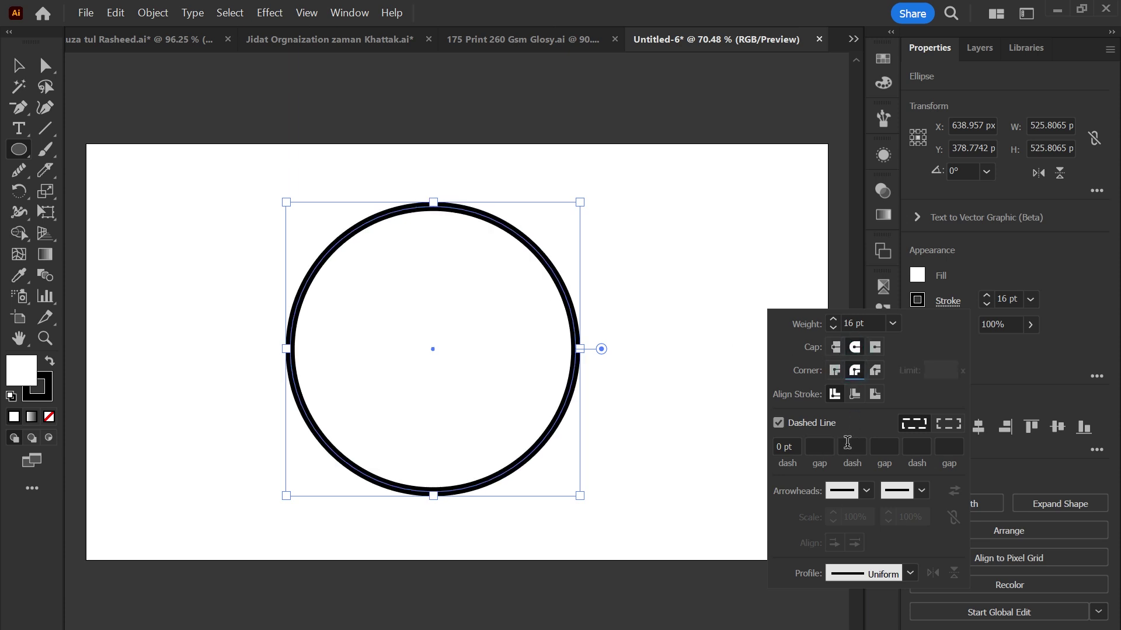
left_click(823, 449)
type("36")
key("Return")
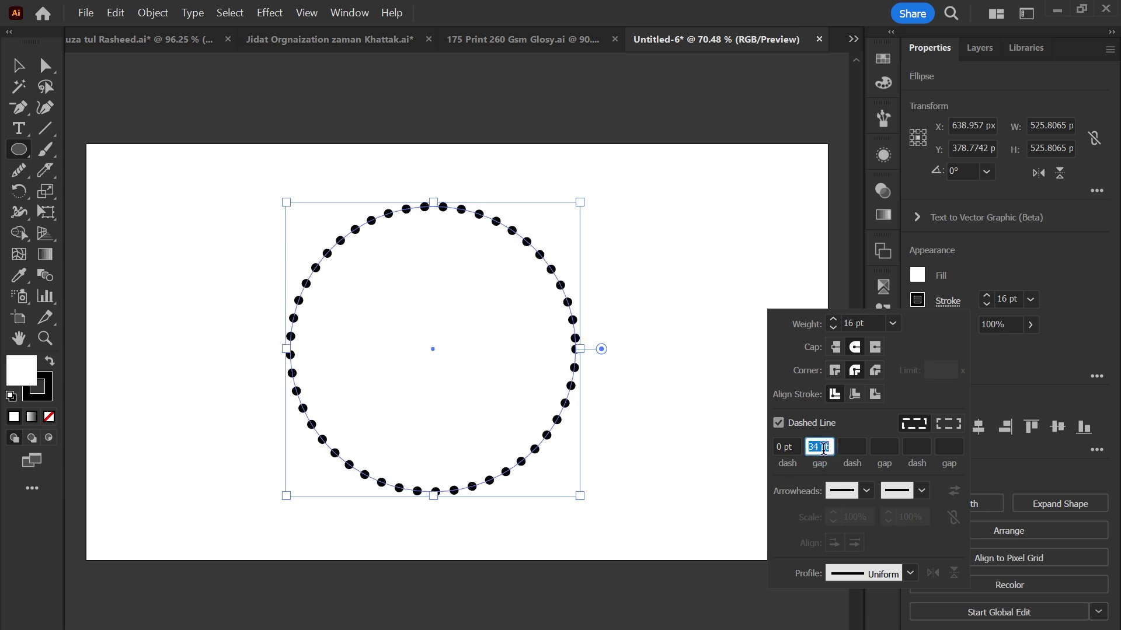
key("Down")
key("Down")
key("Down")
key("Down")
key("Down")
key("Down")
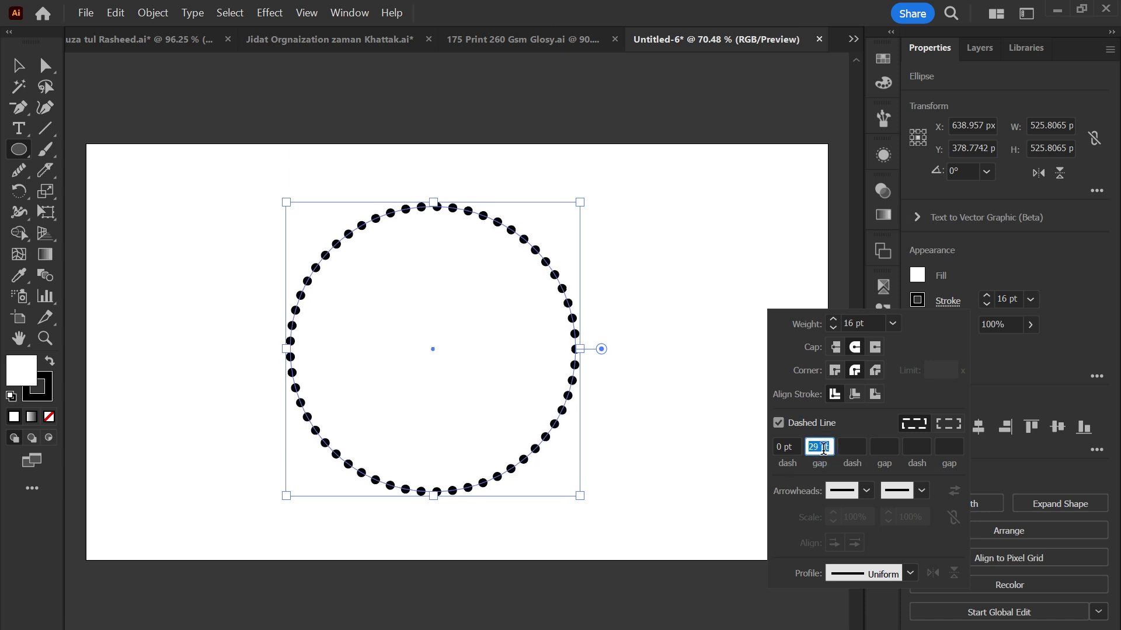
Reopen the stroke options and reselect the gap value to fine-tune the dot spacing
left_click(1008, 296)
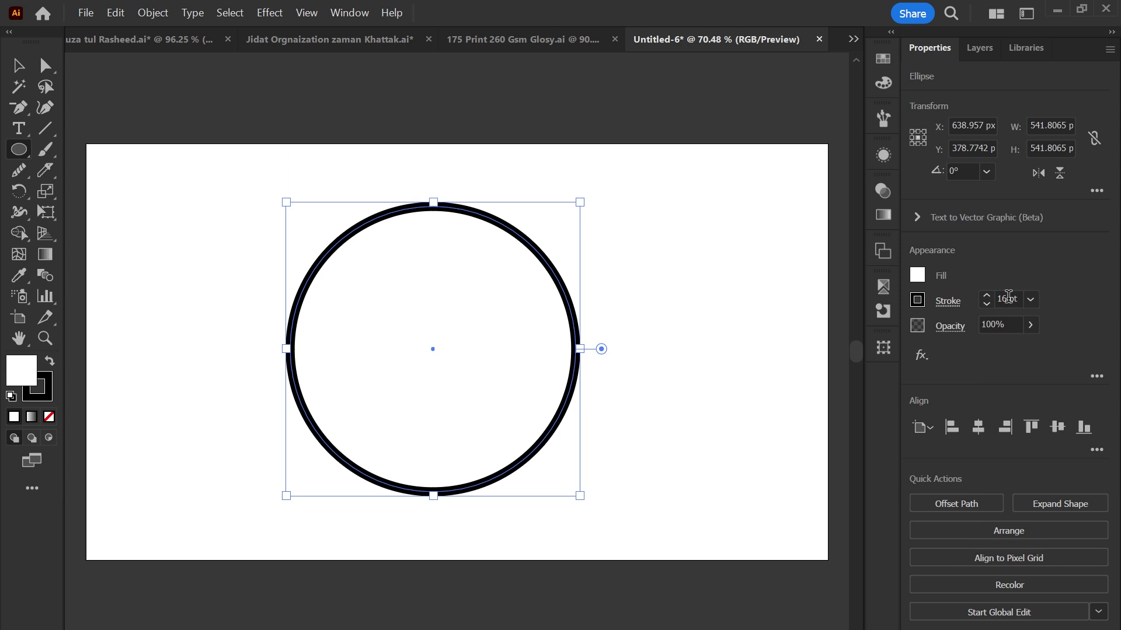
scroll(1008, 299, "up", 5)
scroll(1008, 298, "up", 5)
scroll(1008, 299, "up", 5)
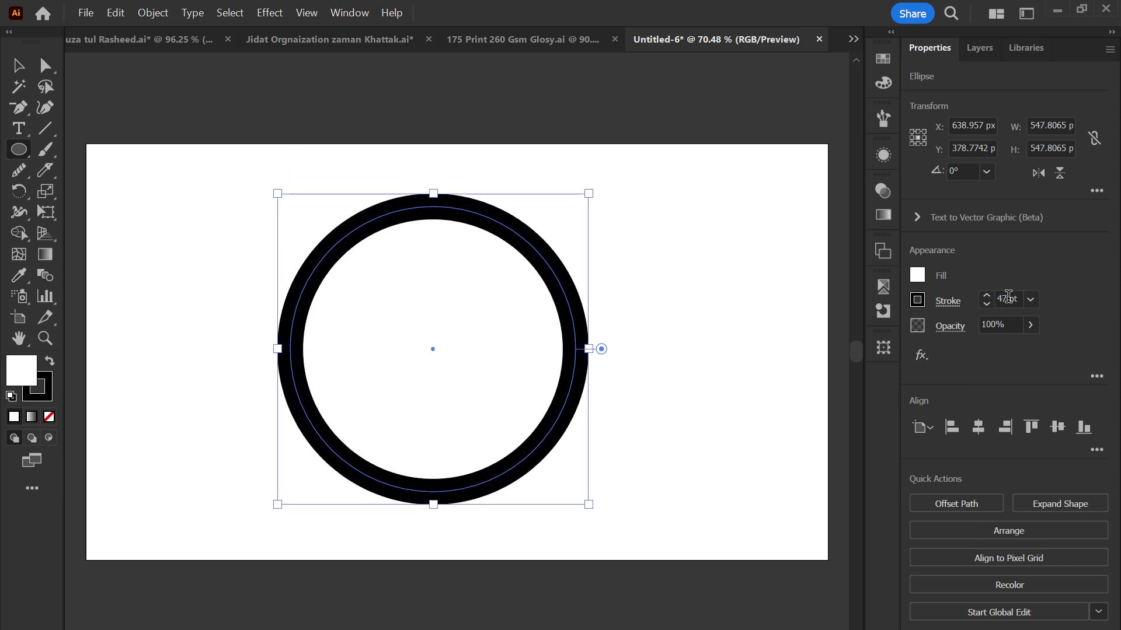
left_click(947, 301)
left_click(815, 447)
scroll(816, 446, "up", 10)
scroll(815, 447, "up", 12)
scroll(816, 446, "up", 12)
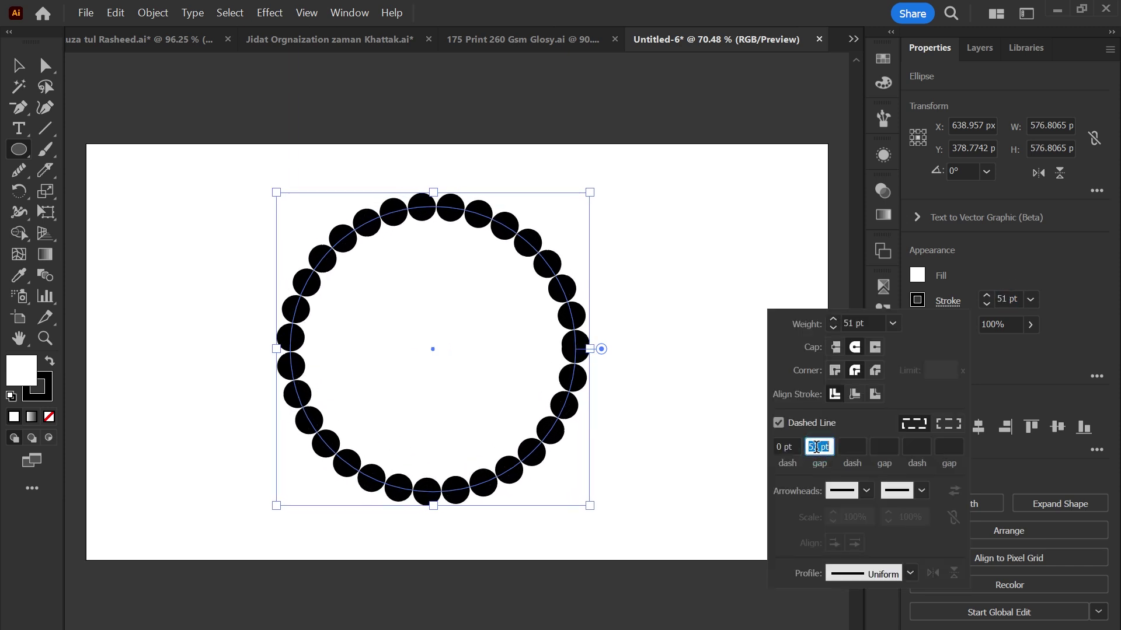
scroll(816, 447, "up", 12)
scroll(816, 446, "up", 5)
scroll(816, 446, "up", 5)
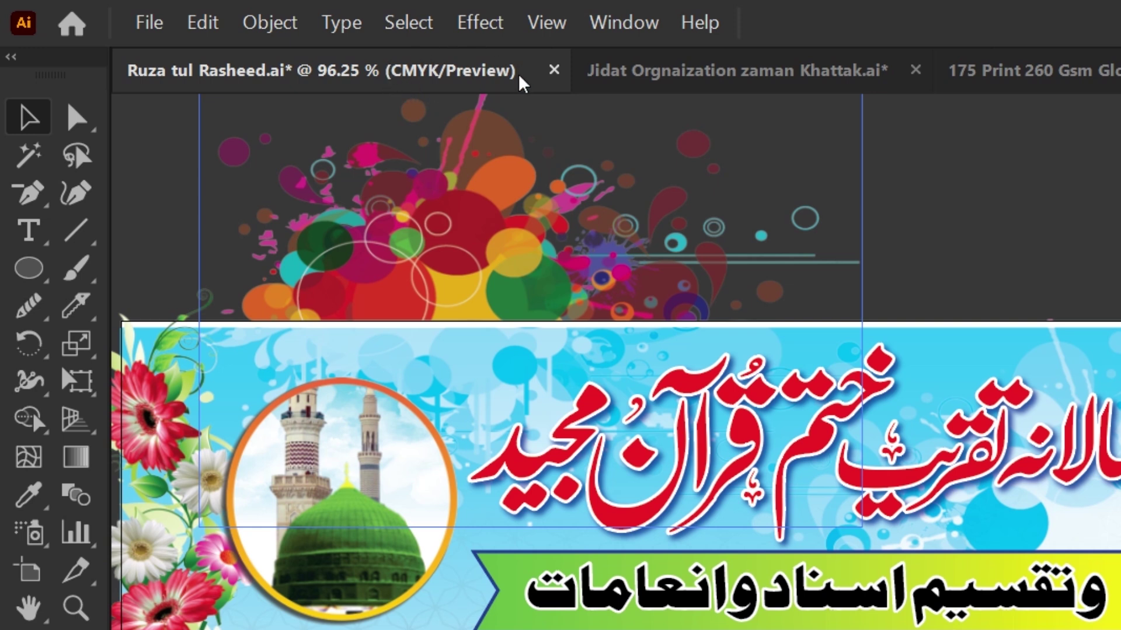
Review the File menu's Document Color Mode choices, then dismiss them
left_click(153, 32)
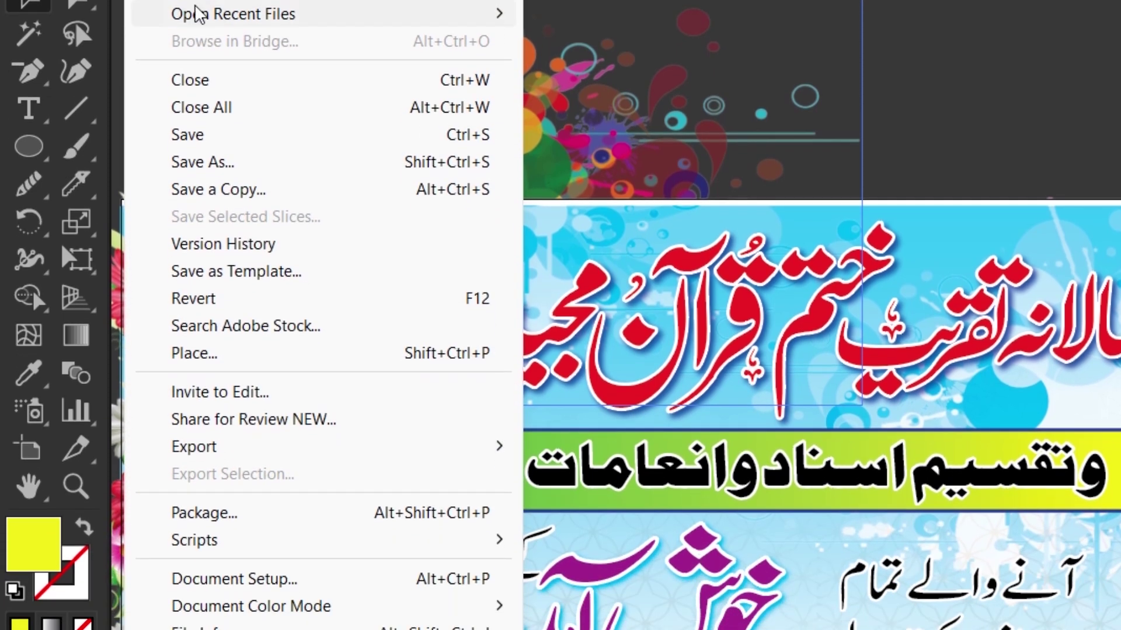
mouse_move(251, 475)
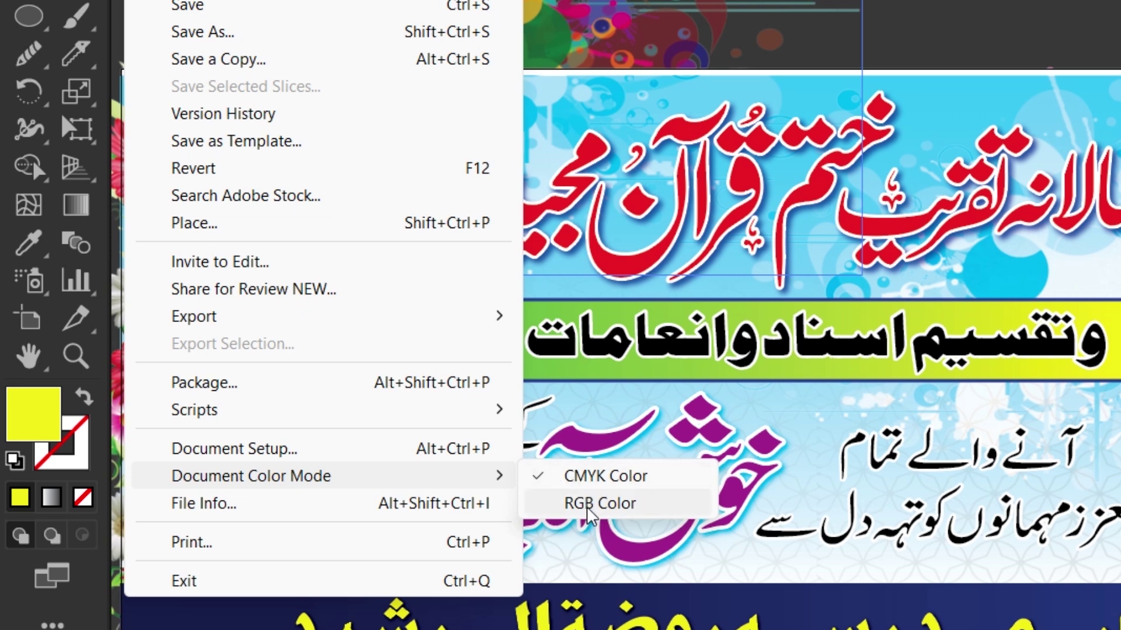
key("Escape")
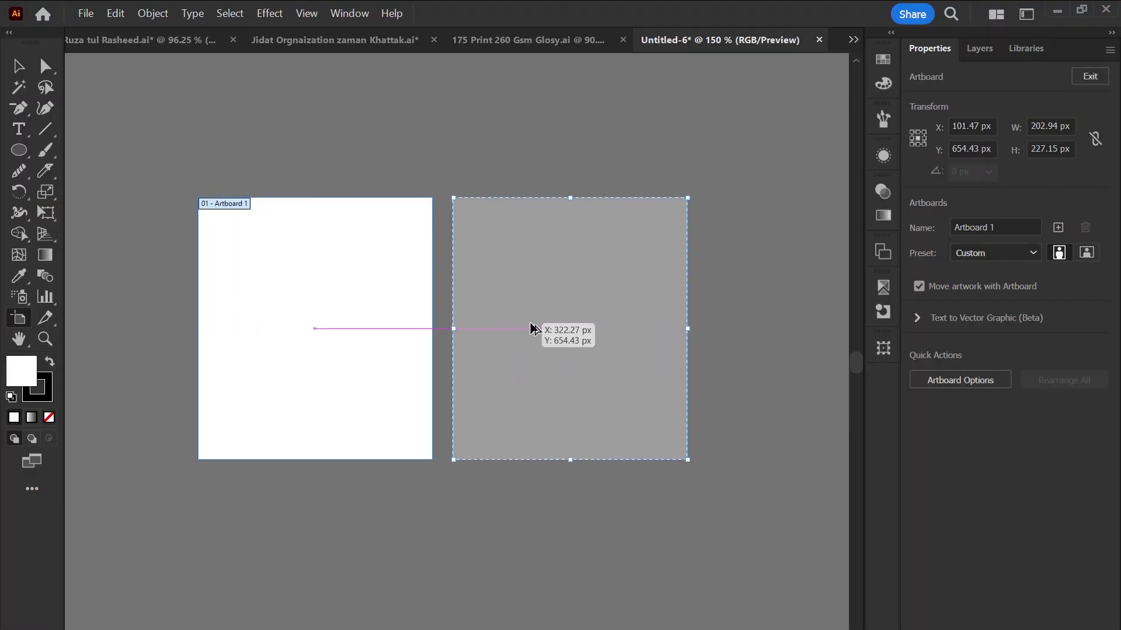
Duplicate the artboard into two rows of six artboards
mouse_move(263, 316)
left_mouse_down()
mouse_move(545, 315)
mouse_move(596, 353)
mouse_move(823, 338)
left_mouse_up()
key("ctrl+minus")
key("ctrl+minus")
mouse_move(502, 321)
left_mouse_down()
mouse_move(789, 316)
mouse_move(338, 320)
left_mouse_up()
left_click_drag(400, 305, 400, 429)
scroll(562, 436, "right", 5)
left_click(562, 421)
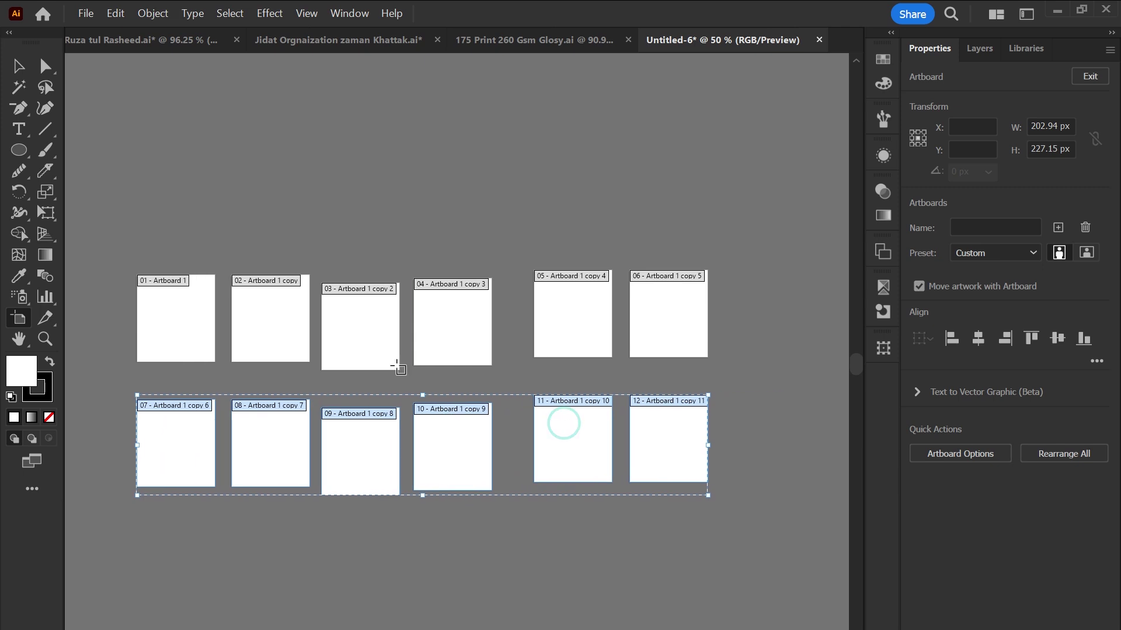
Rearrange all artboards into 3 columns with 10 px spacing
left_click(19, 65)
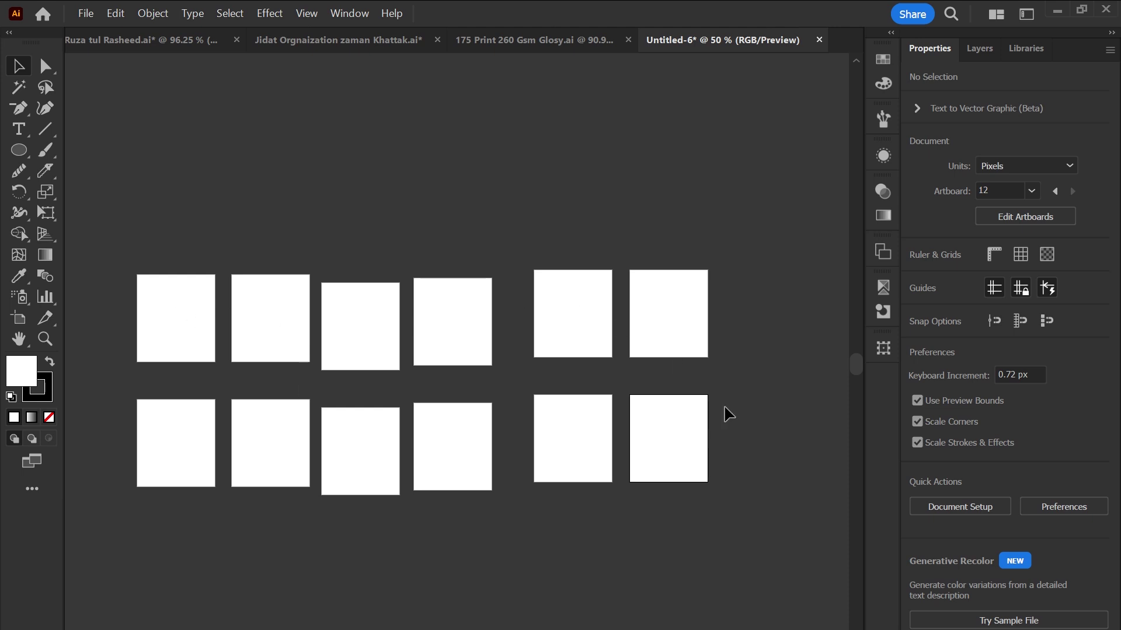
left_click(20, 319)
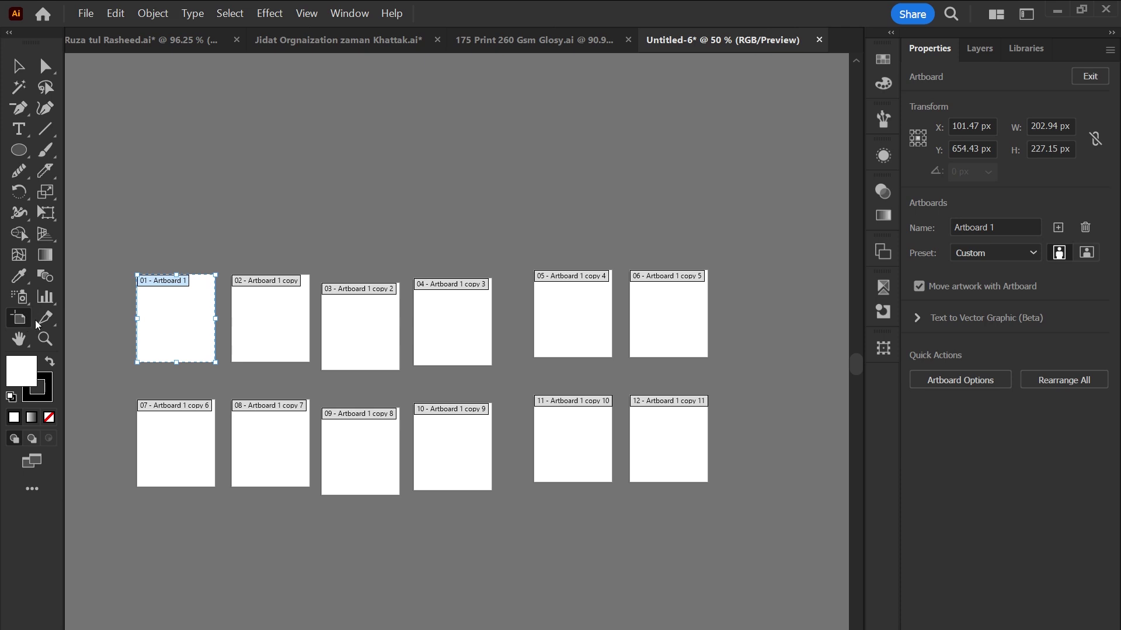
left_click(1052, 382)
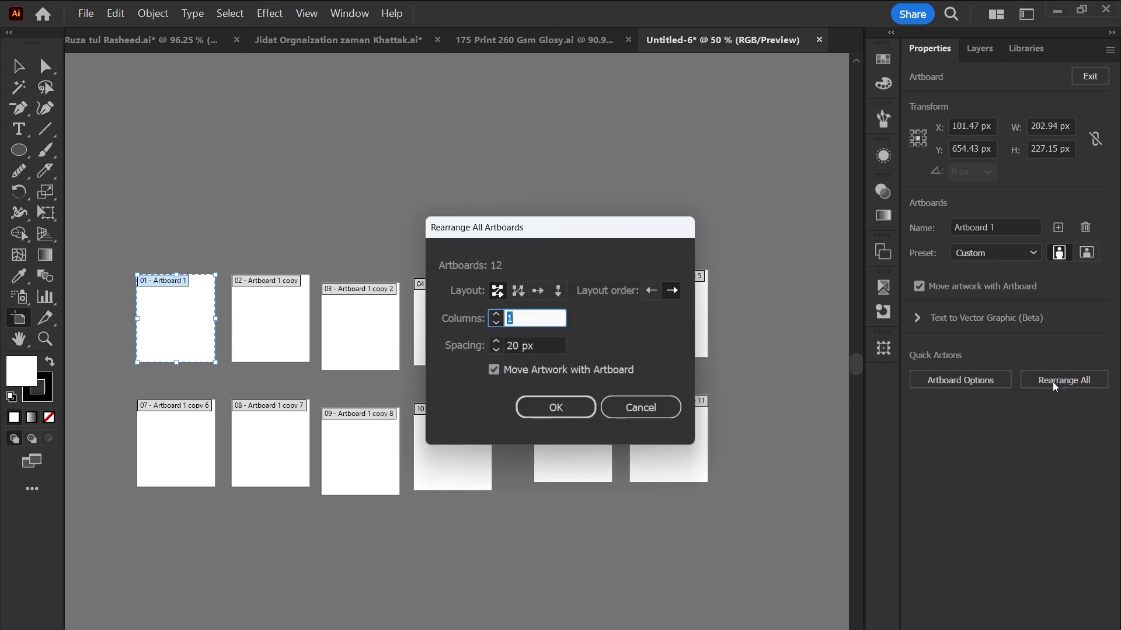
left_click(548, 231)
type("3")
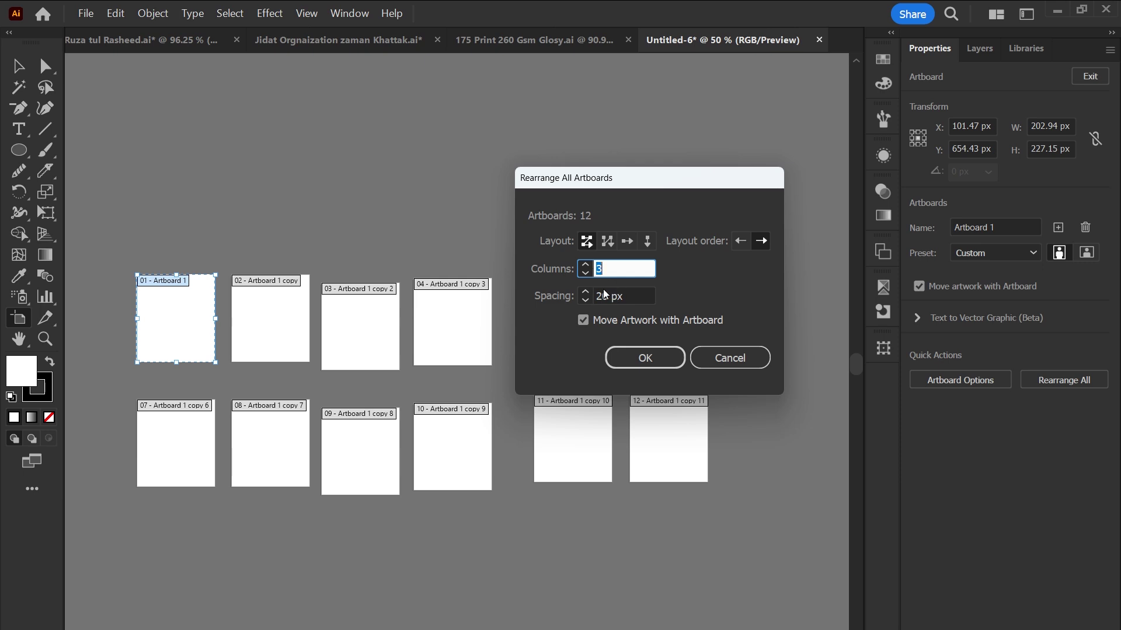
left_click(624, 296)
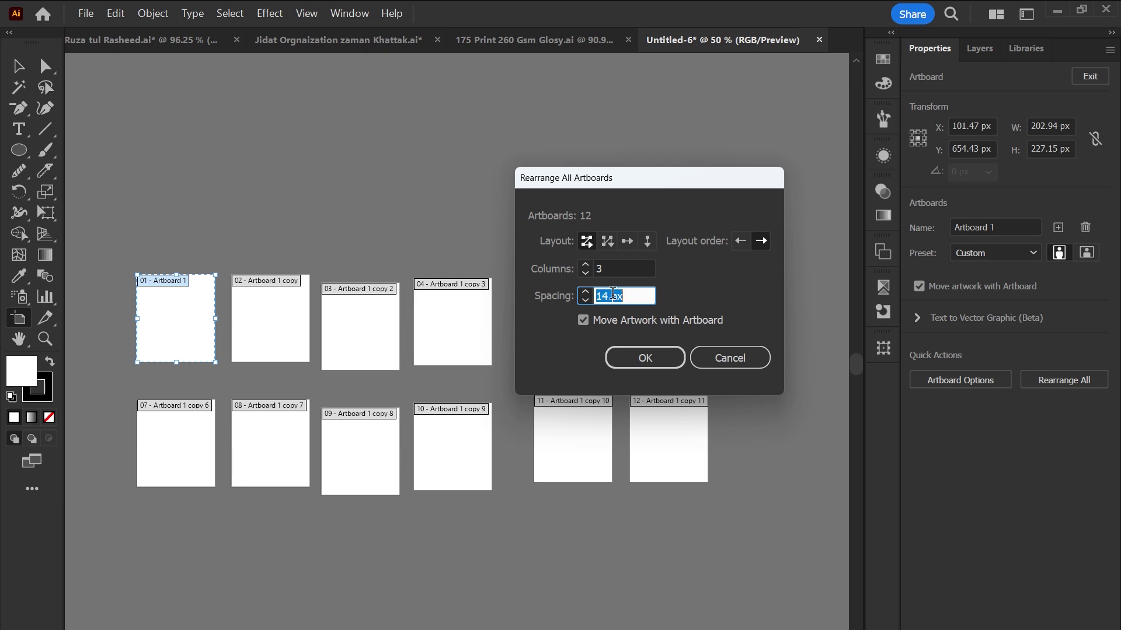
left_click(646, 358)
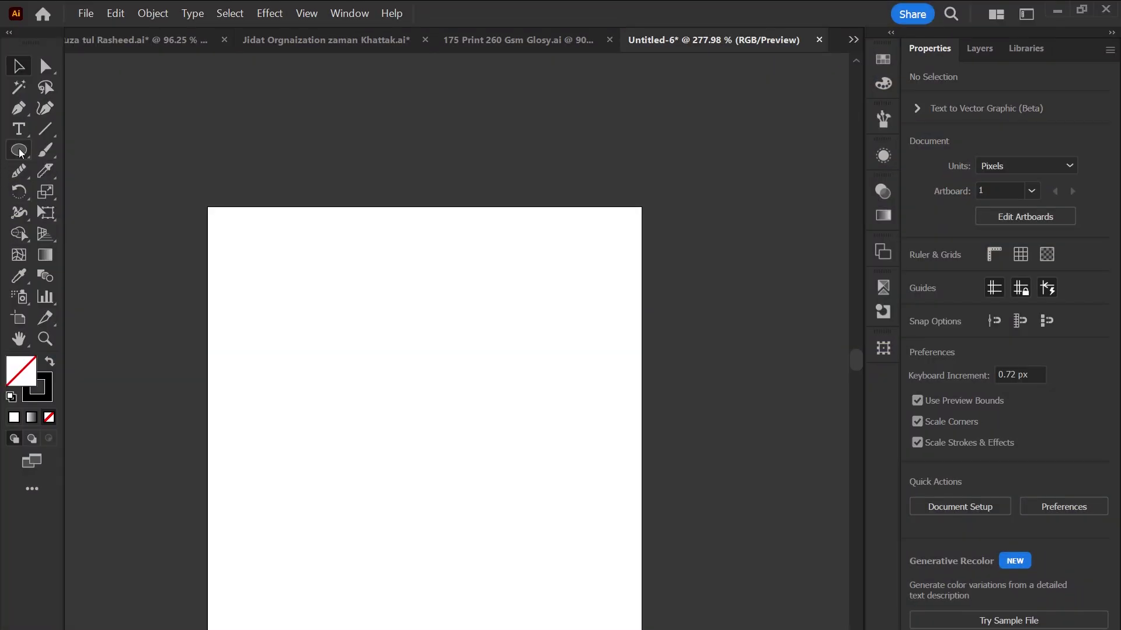
Draw a sharp-peaked zigzag path with the Pen tool across the top of the first artboard
left_click(18, 108)
left_click(61, 109)
left_click(229, 325)
left_click(262, 280)
left_click(316, 342)
left_click(350, 280)
left_click(586, 355)
left_click(16, 70)
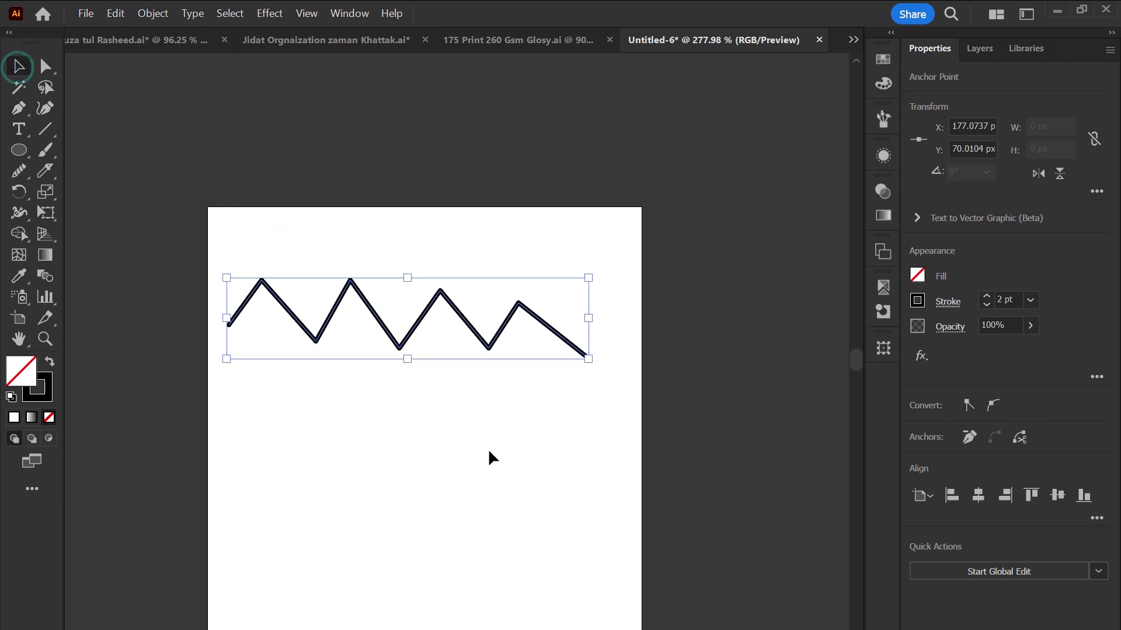
key("ctrl+z")
Draw a straight horizontal line and apply a Zig Zag distort effect to it
left_click_drag(181, 181, 783, 200)
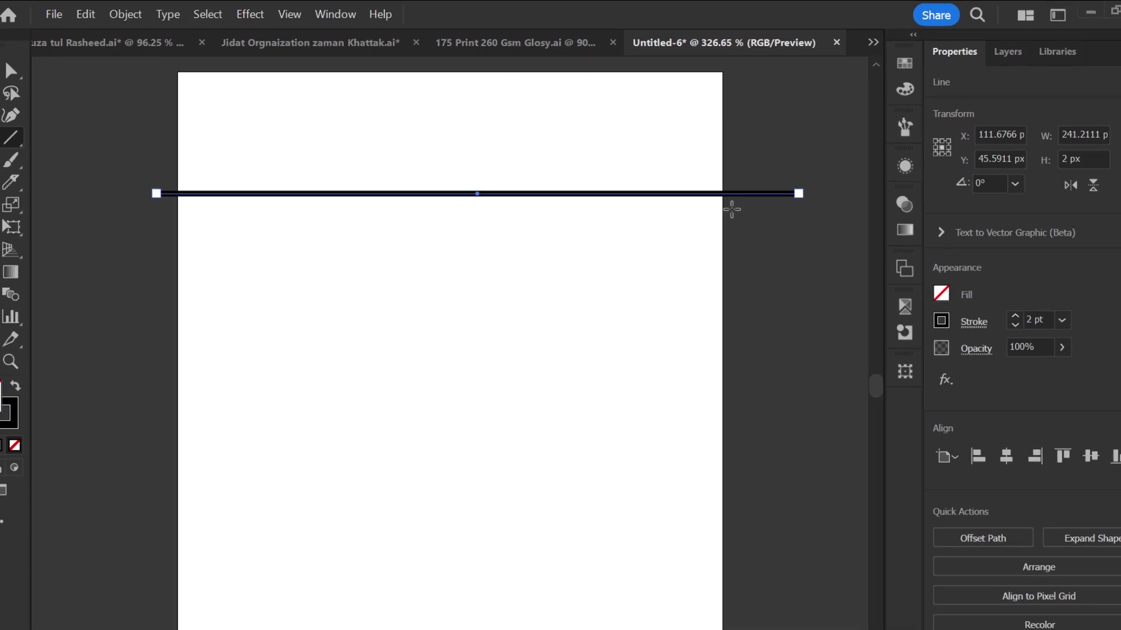
left_click(269, 12)
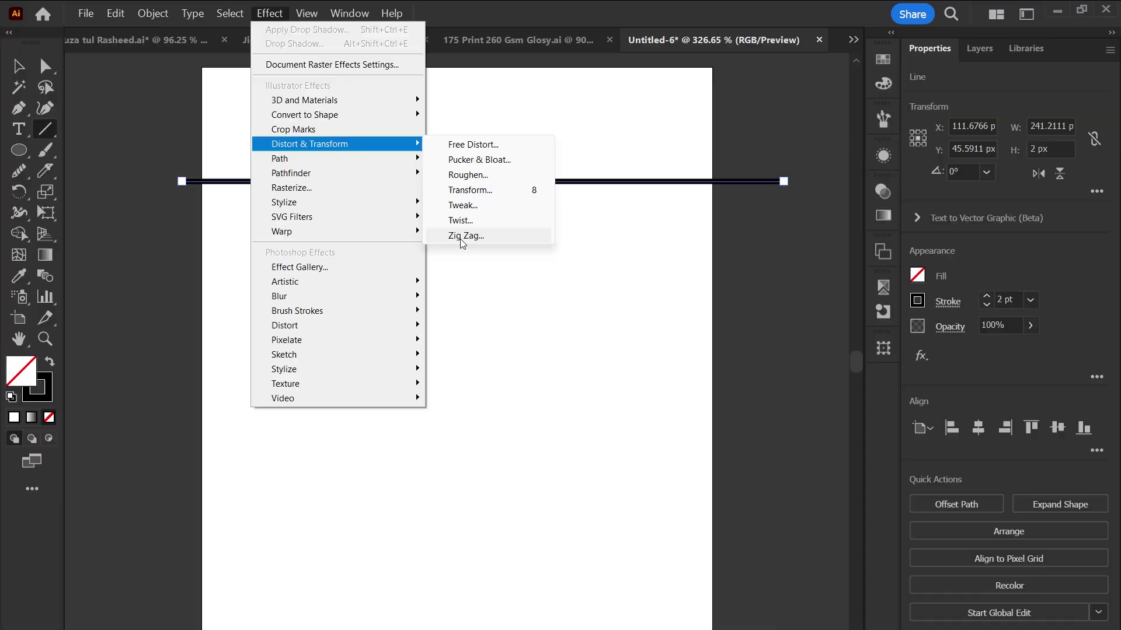
left_click(429, 170)
left_click_drag(738, 209, 627, 304)
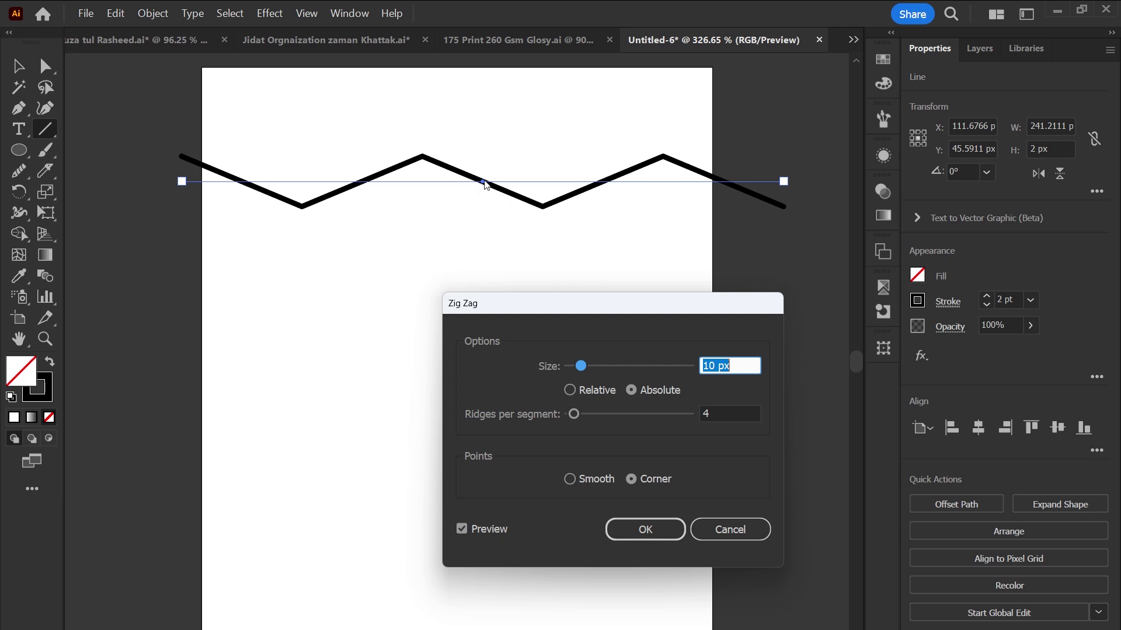
Set the Zig Zag to 7 px size, 18 ridges and Corner points
mouse_move(579, 369)
left_mouse_down()
mouse_move(608, 366)
mouse_move(591, 366)
left_mouse_up()
left_click_drag(577, 418, 601, 418)
left_click_drag(592, 366, 577, 365)
left_click_drag(596, 414, 591, 414)
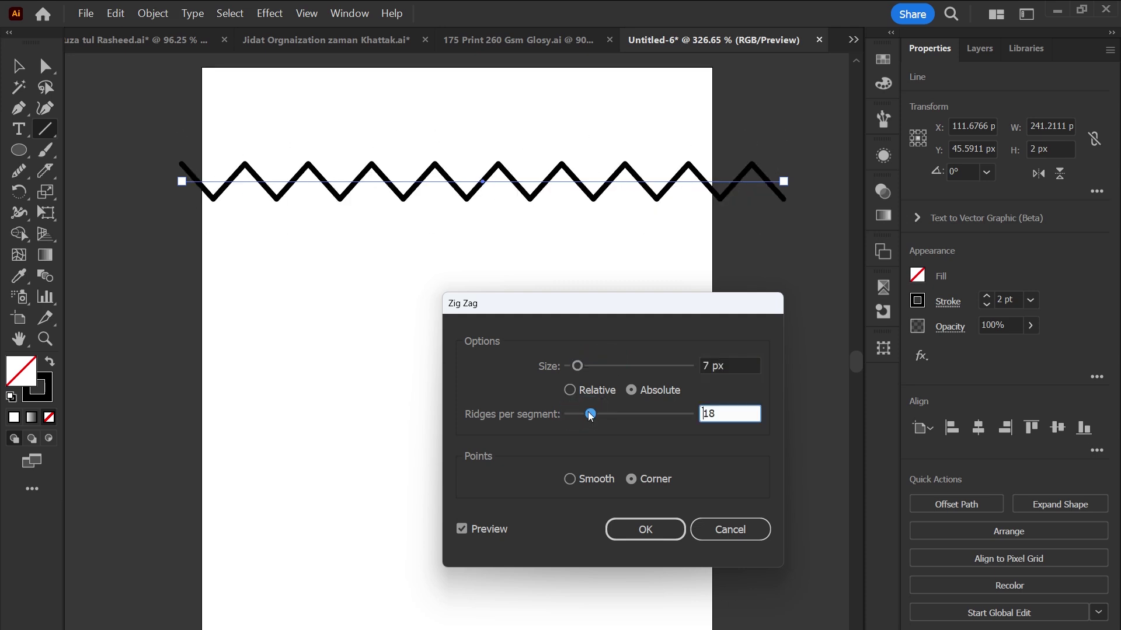
left_click(584, 484)
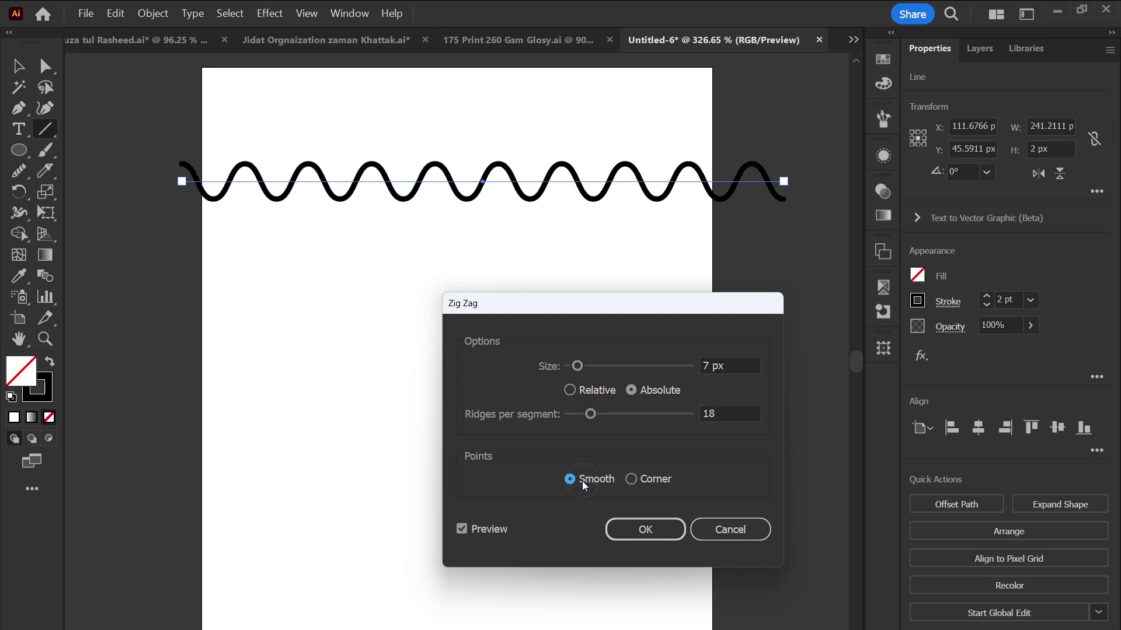
left_click(641, 486)
left_click(591, 483)
left_click(648, 480)
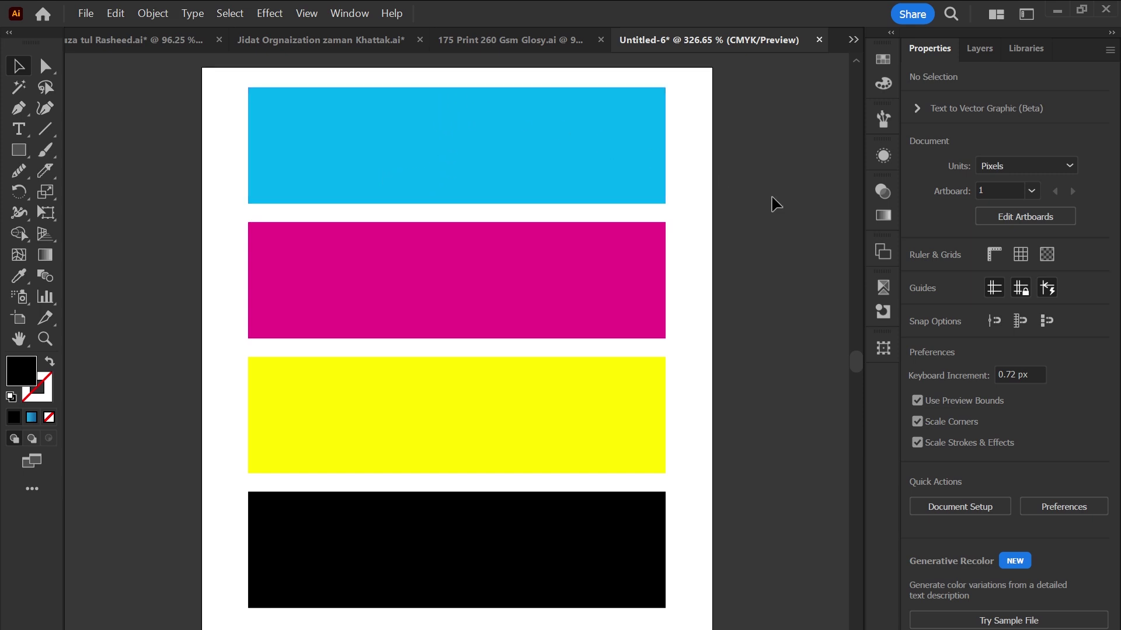
Enable Overprint Preview in Separations Preview and toggle the Black plate to inspect the inks
left_click(883, 287)
left_click(349, 12)
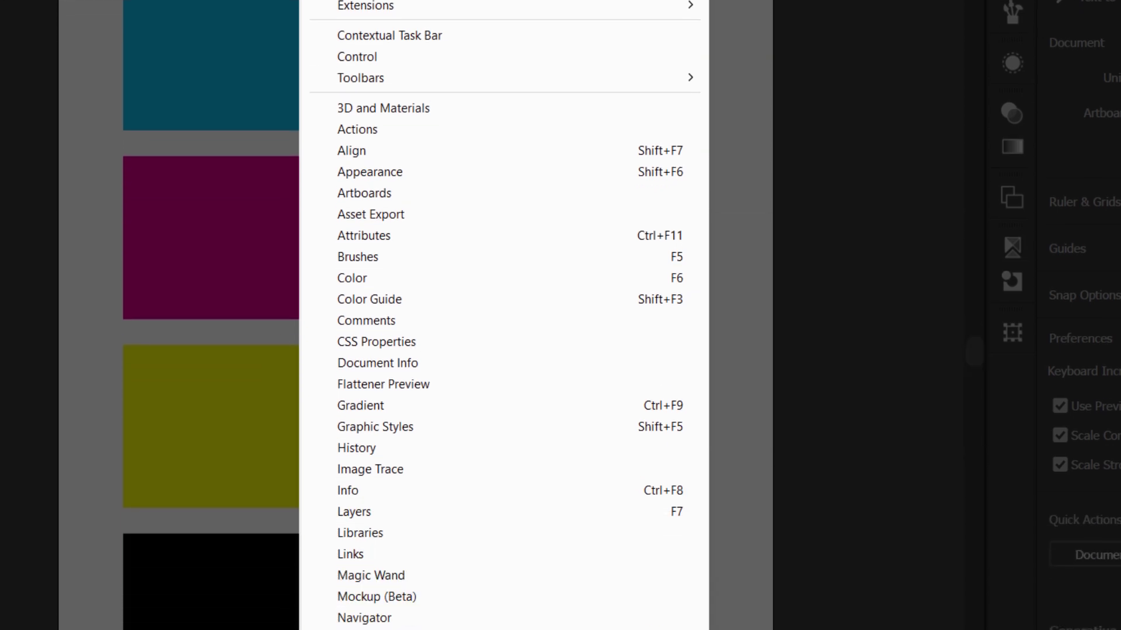
left_click(391, 561)
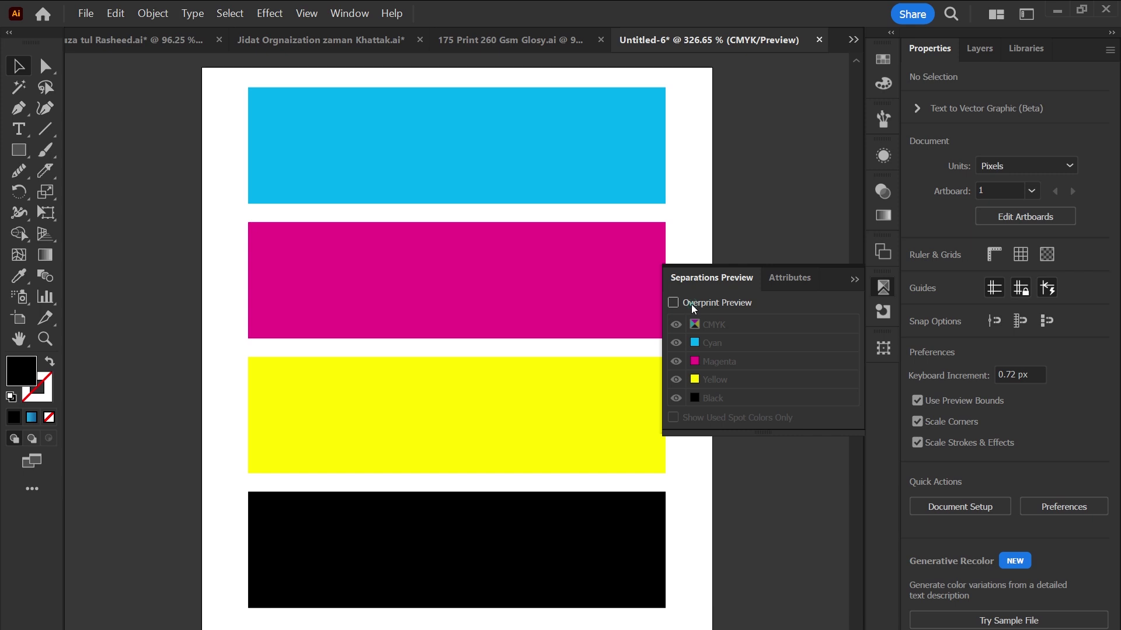
left_click(691, 307)
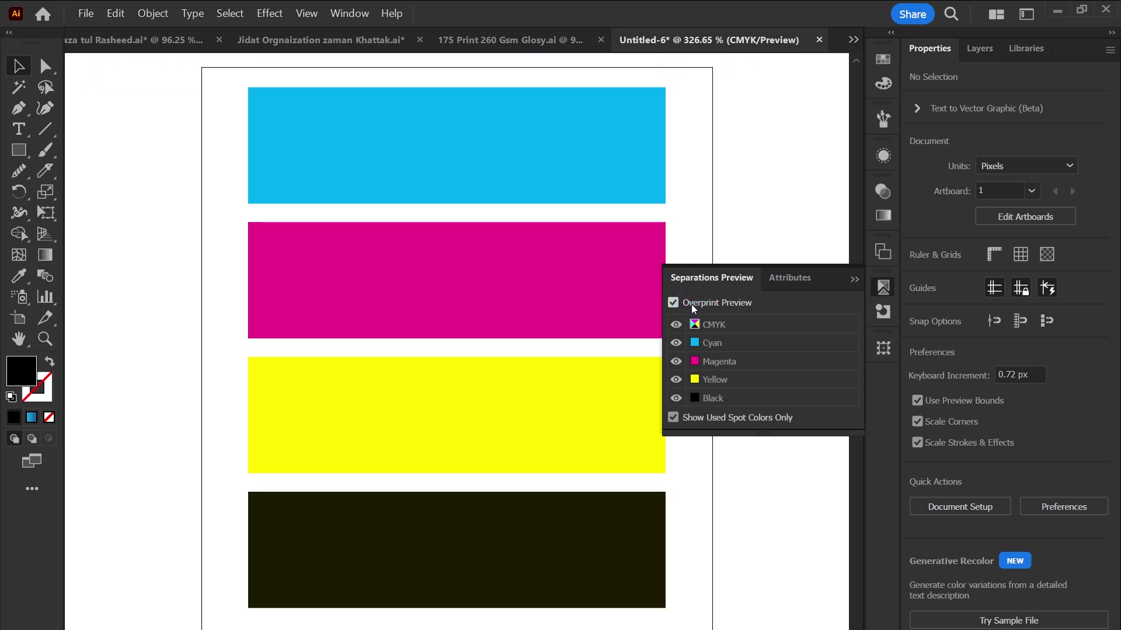
left_click(676, 401)
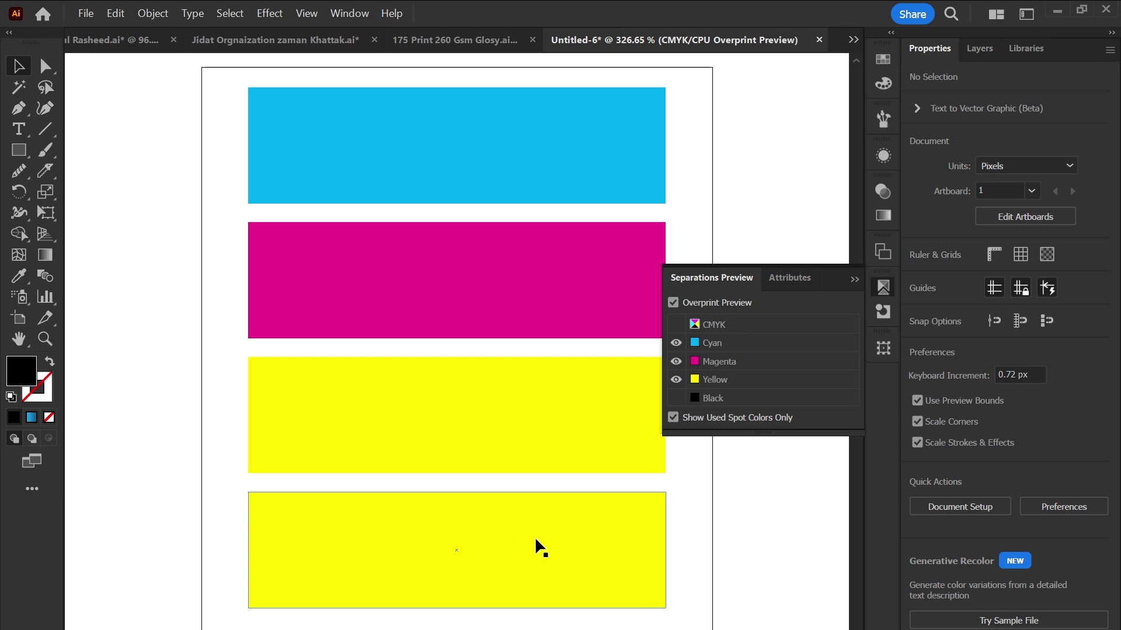
left_click(675, 398)
Set the black rectangle's yellow to 0 and recheck the Black plate
left_click(616, 520)
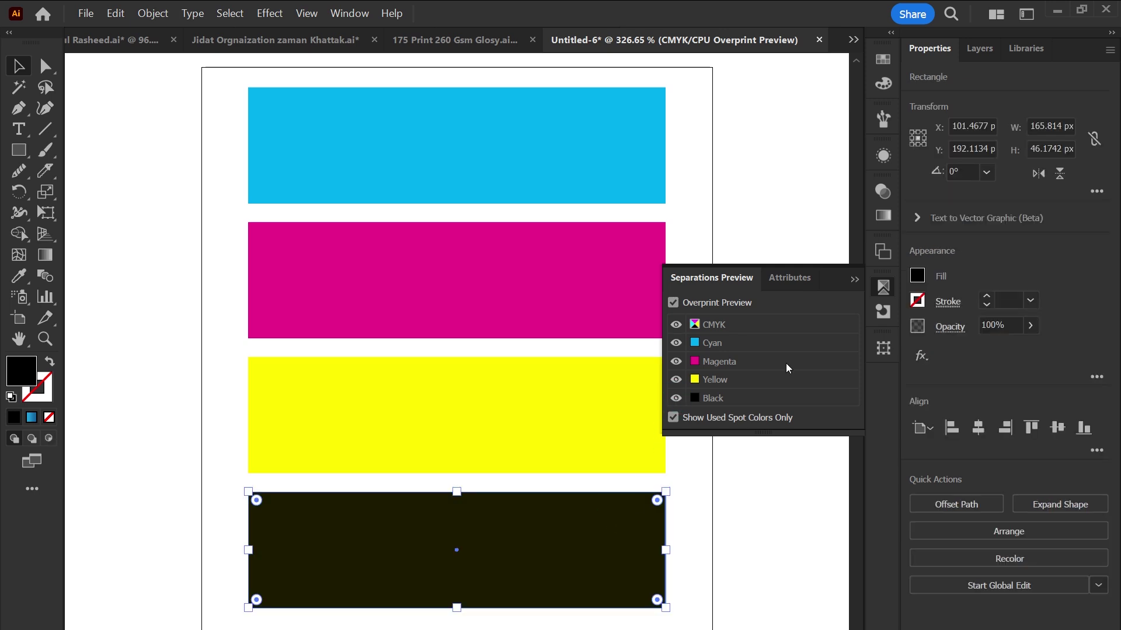
left_click(883, 85)
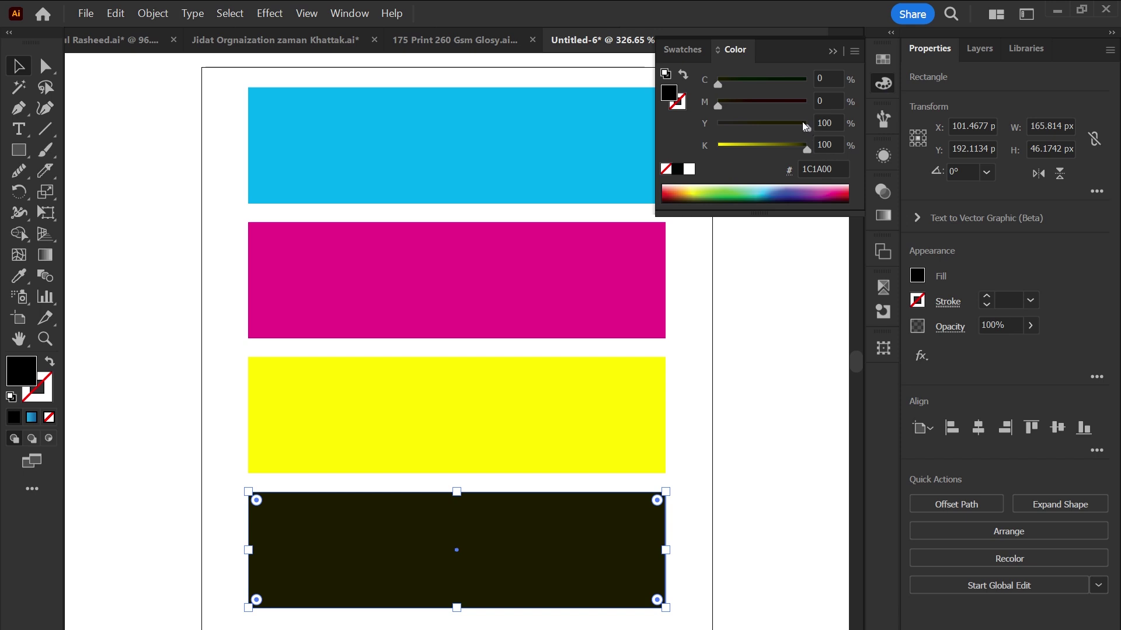
left_click_drag(806, 128, 696, 133)
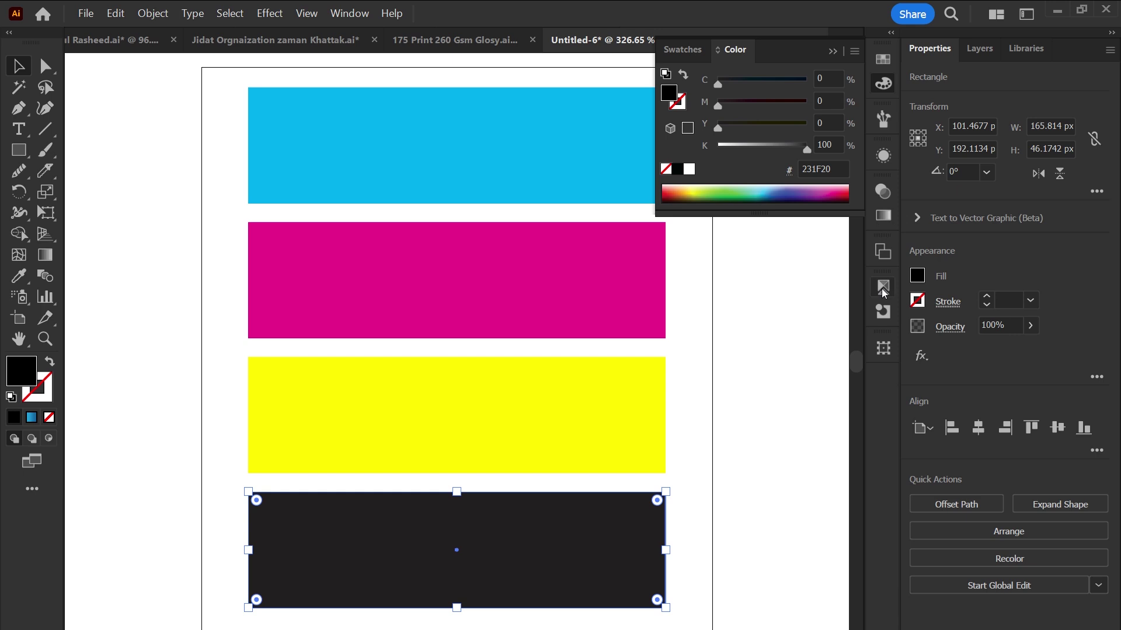
left_click(883, 311)
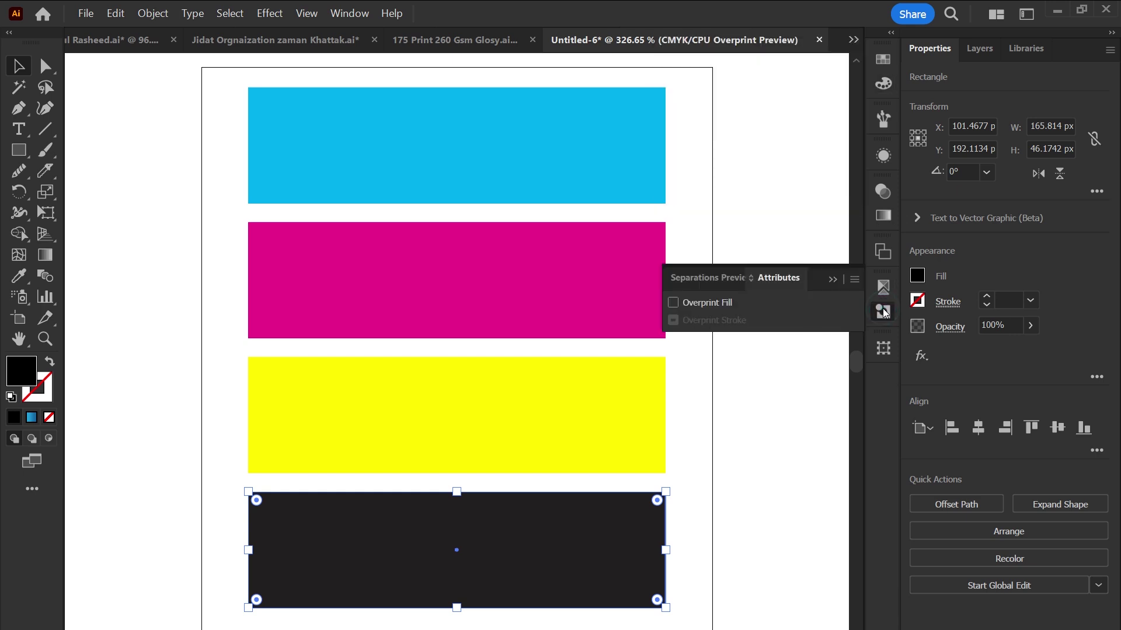
left_click(883, 287)
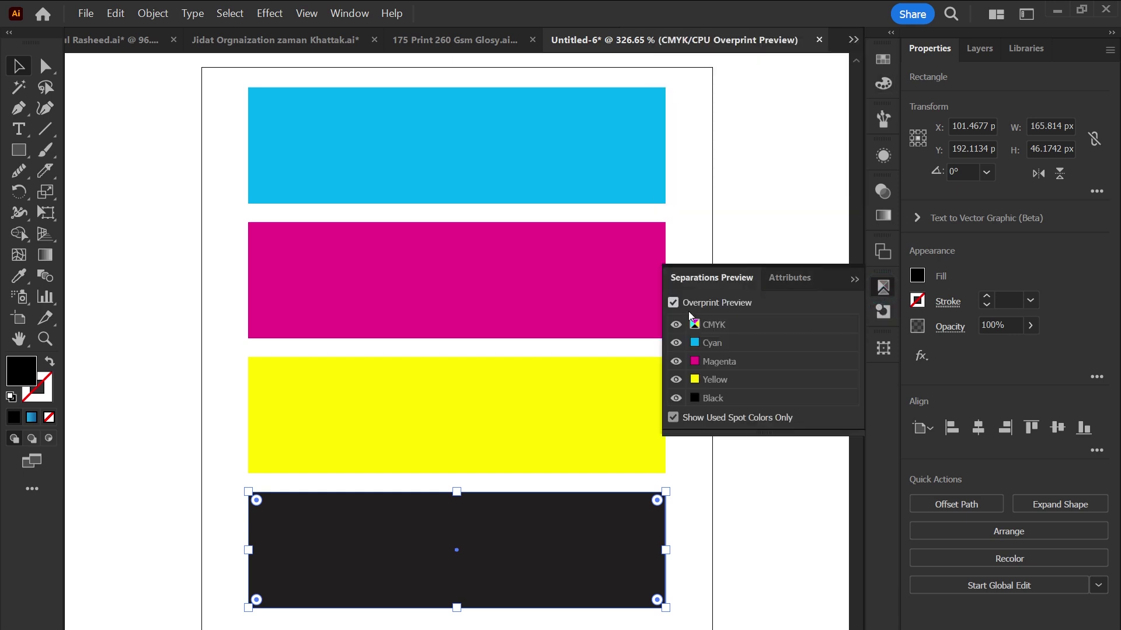
left_click(676, 398)
left_click(789, 277)
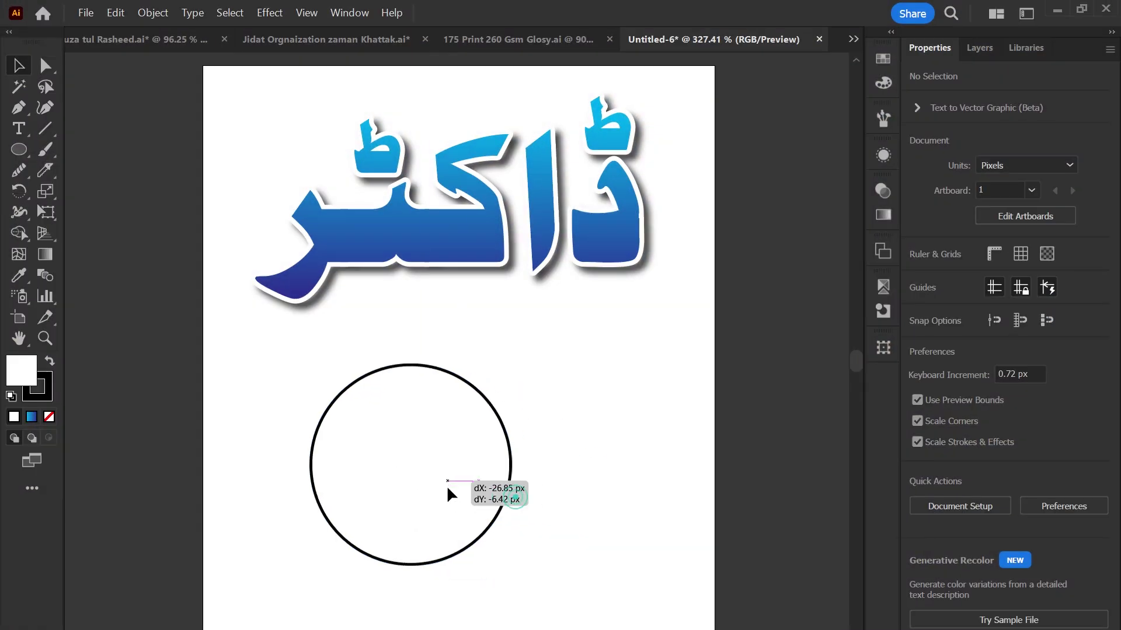
Cut the circle and paste it into the gradient text group, placed below the lettering
left_click_drag(512, 492, 472, 479)
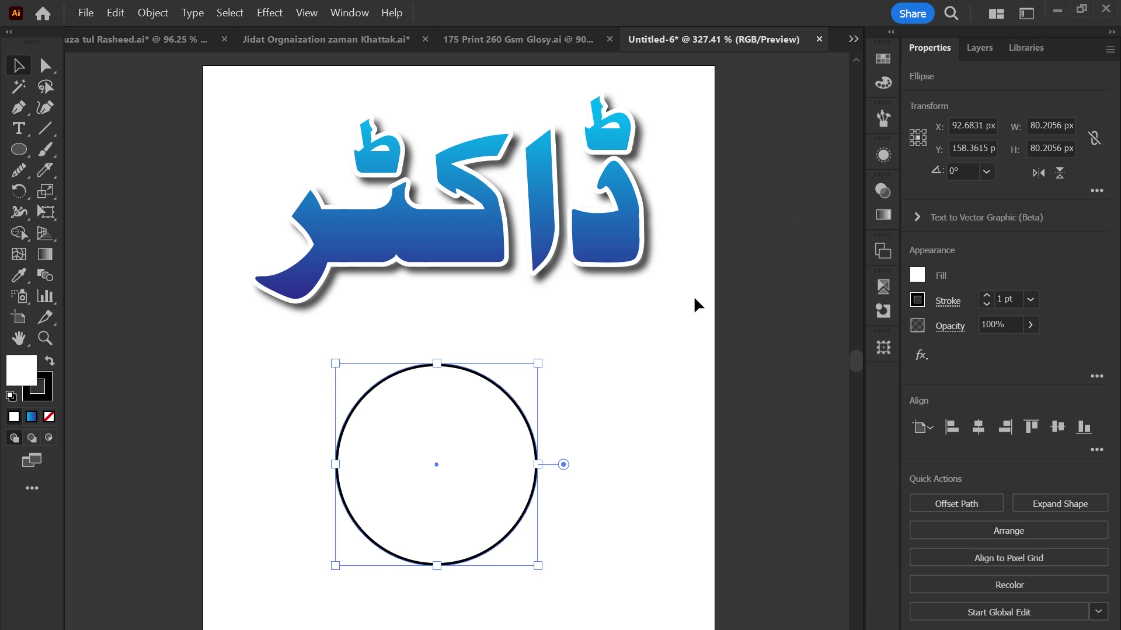
key("a")
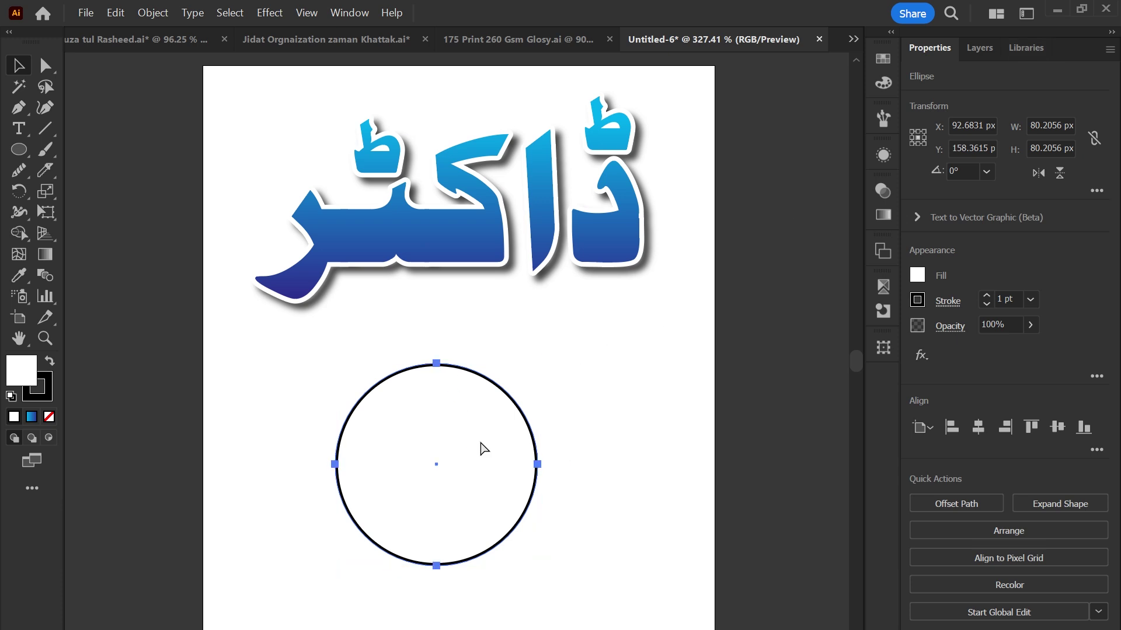
key("ctrl+x")
double_click(471, 241)
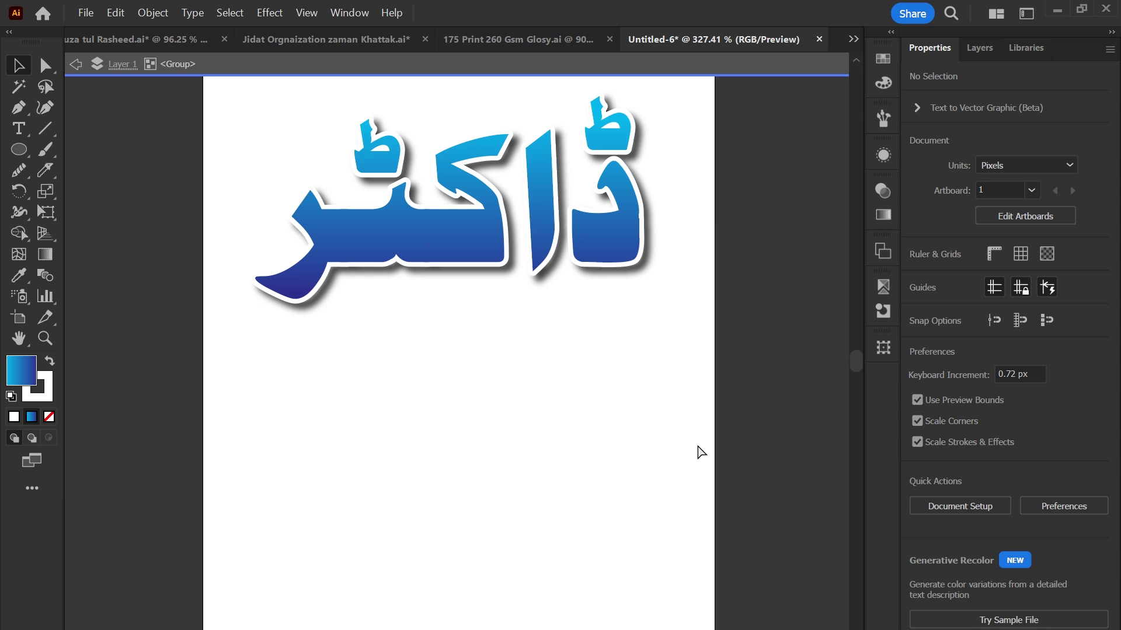
key("ctrl+v")
left_click_drag(459, 422, 458, 538)
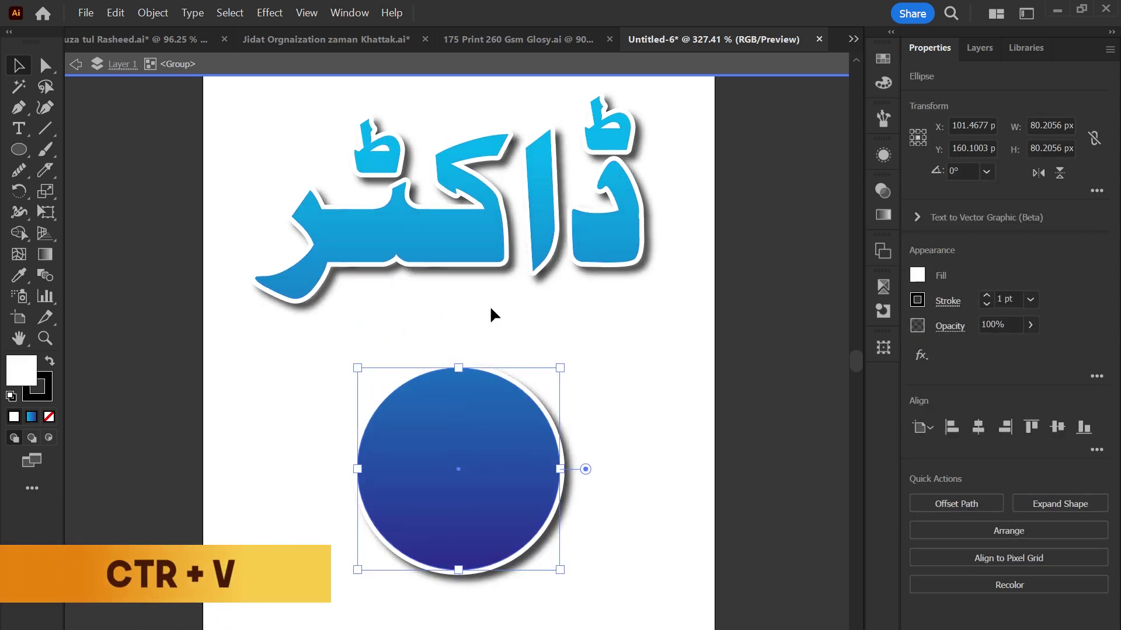
double_click(670, 408)
left_click(492, 483)
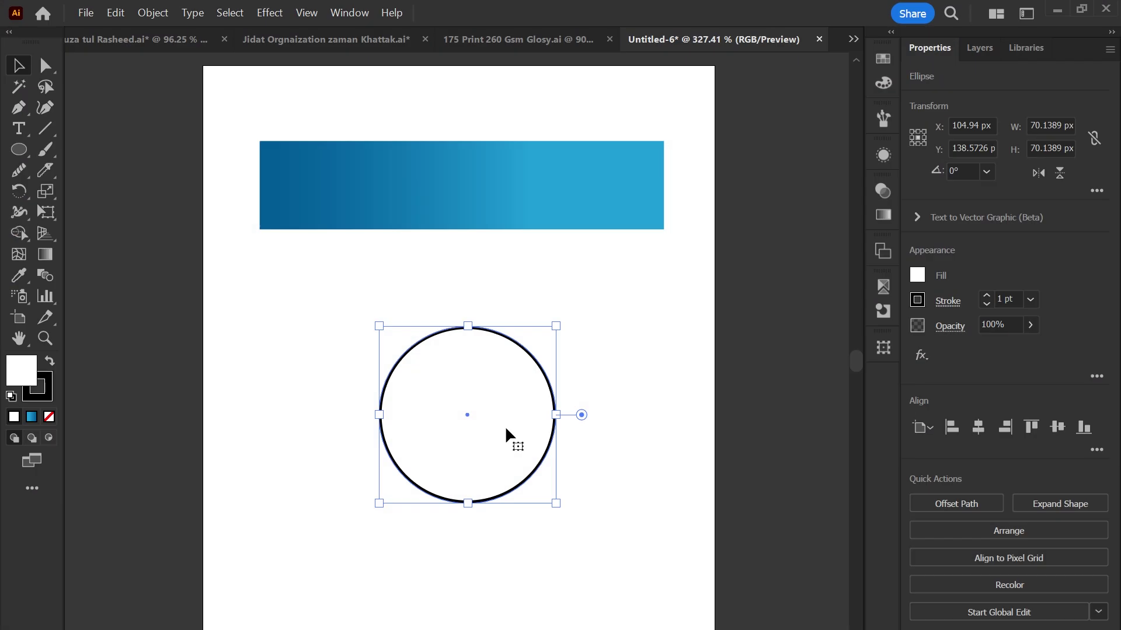
Use the Eyedropper to fill the circle with the gradient rectangle's darkest blue
left_click(18, 275)
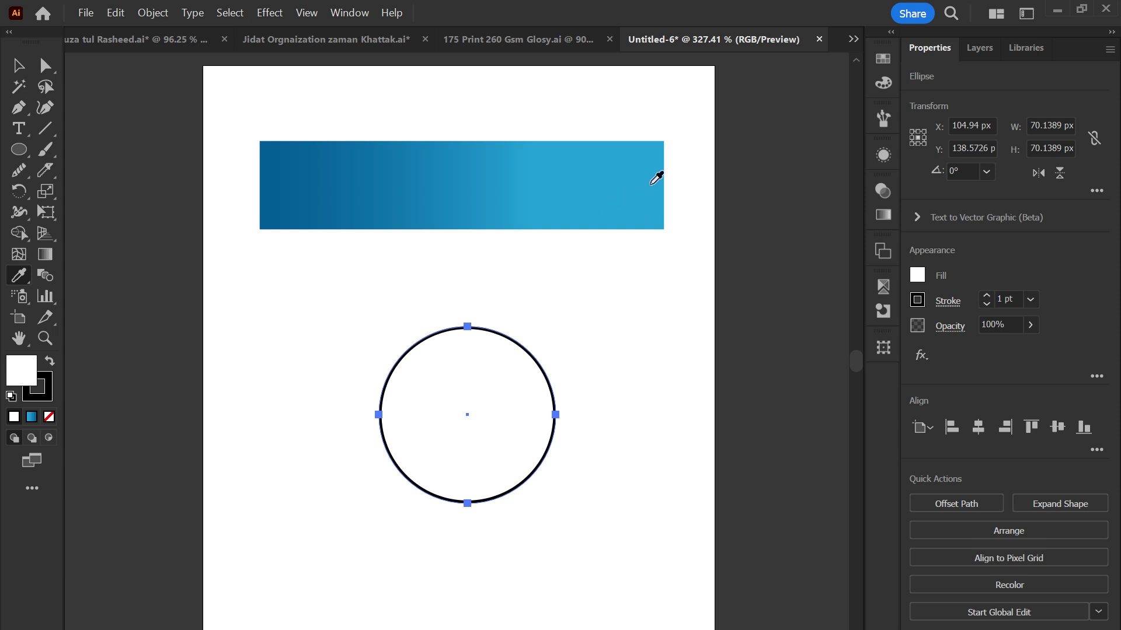
left_click(656, 178)
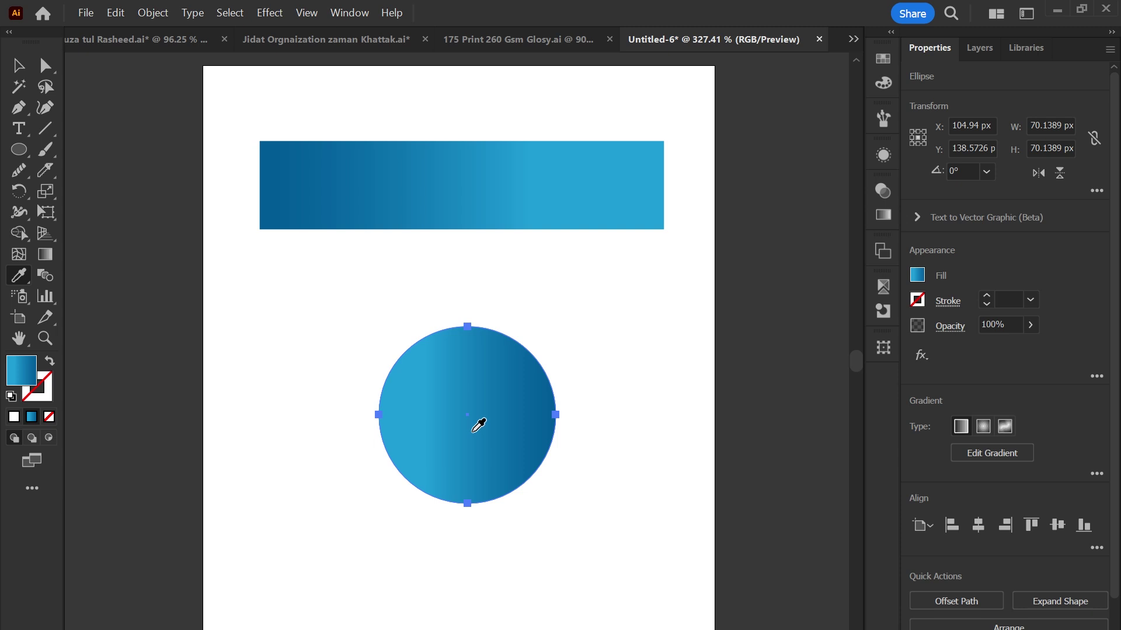
key("d")
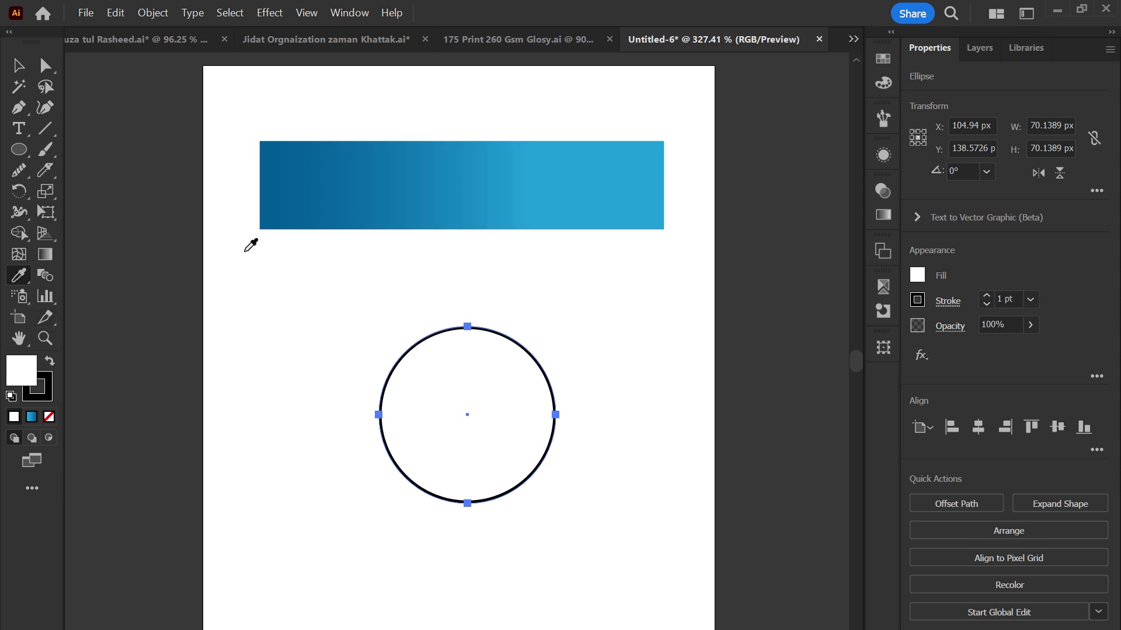
left_click(656, 180)
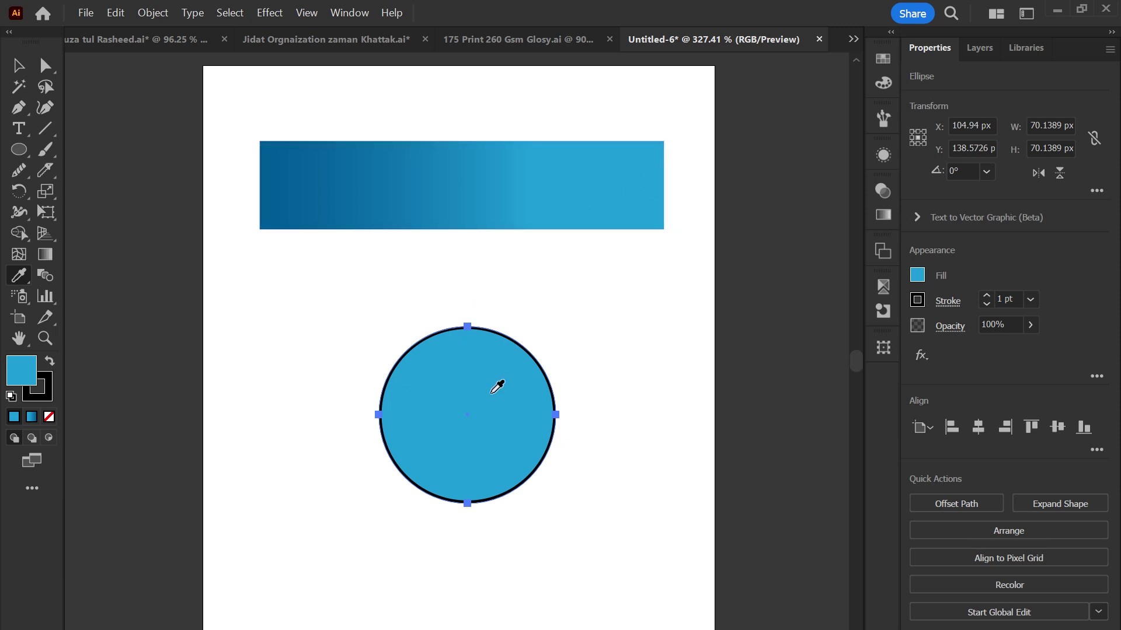
left_click(277, 163)
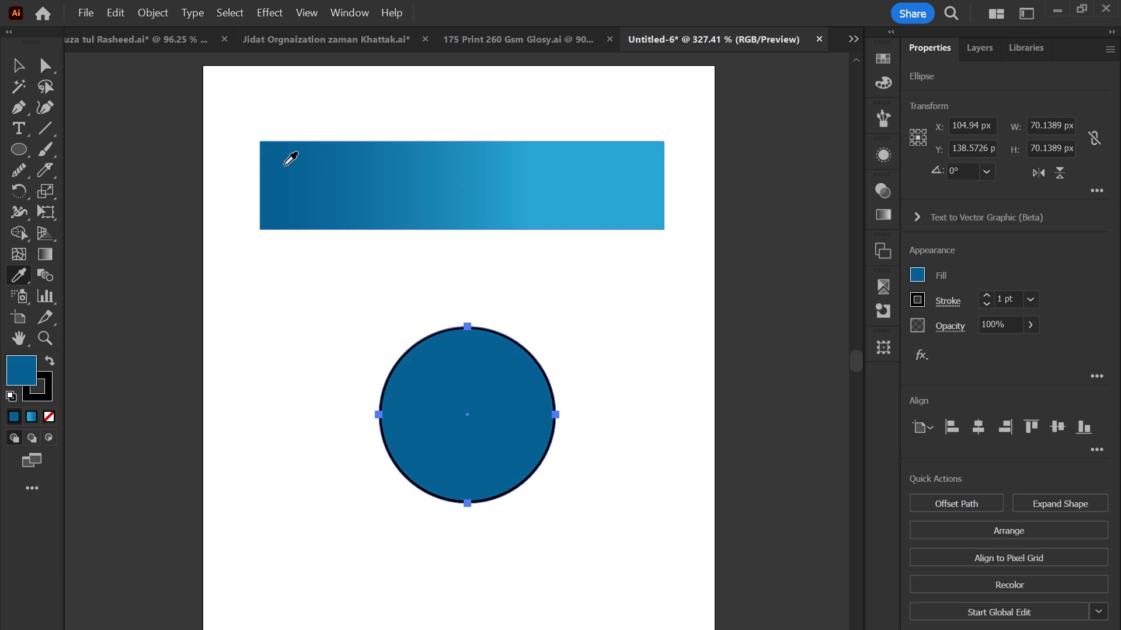
Sample lighter and darker blues at various points along the gradient rectangle
left_click(409, 167)
left_click(455, 170)
left_click(503, 169)
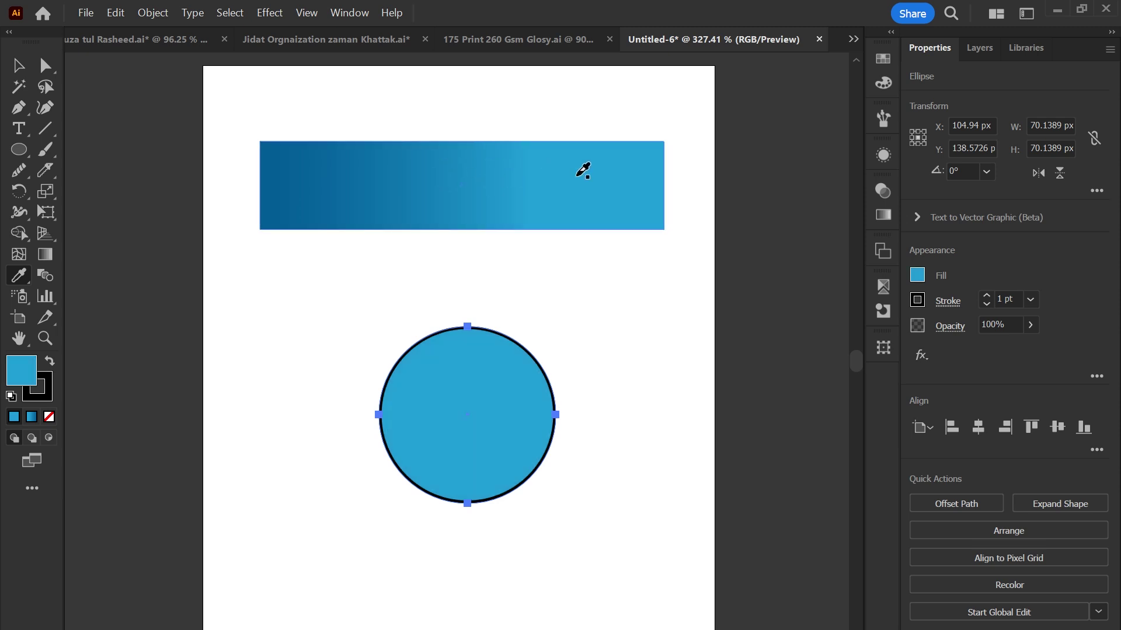
left_click(623, 173)
left_click(441, 172)
left_click(383, 179)
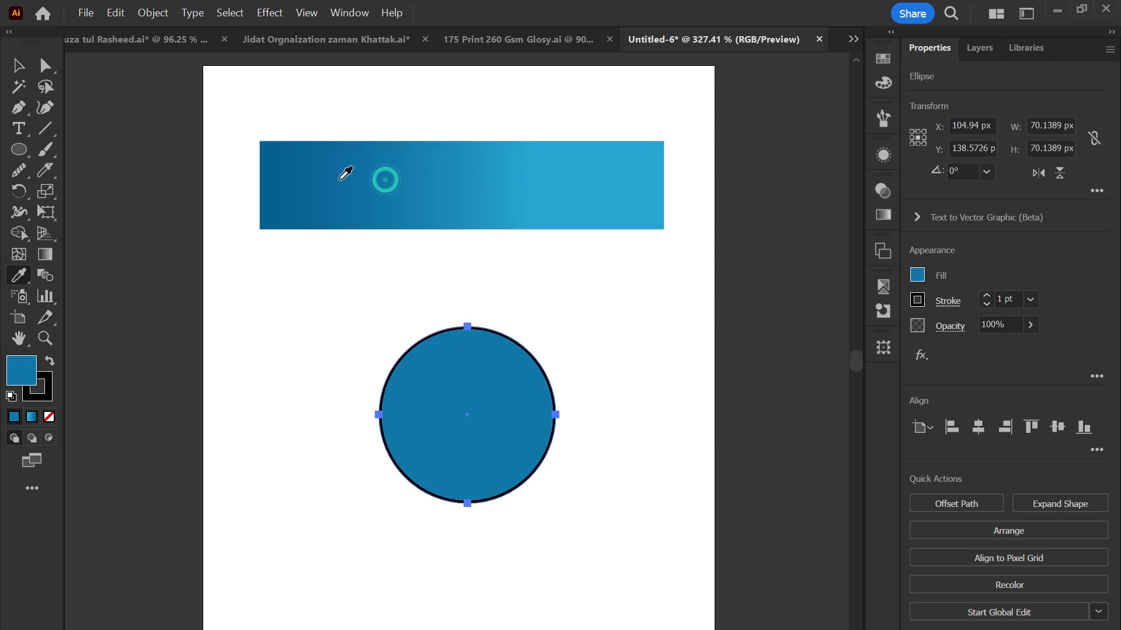
left_click(314, 176)
Nudge the gradient rectangle up slightly
key("v")
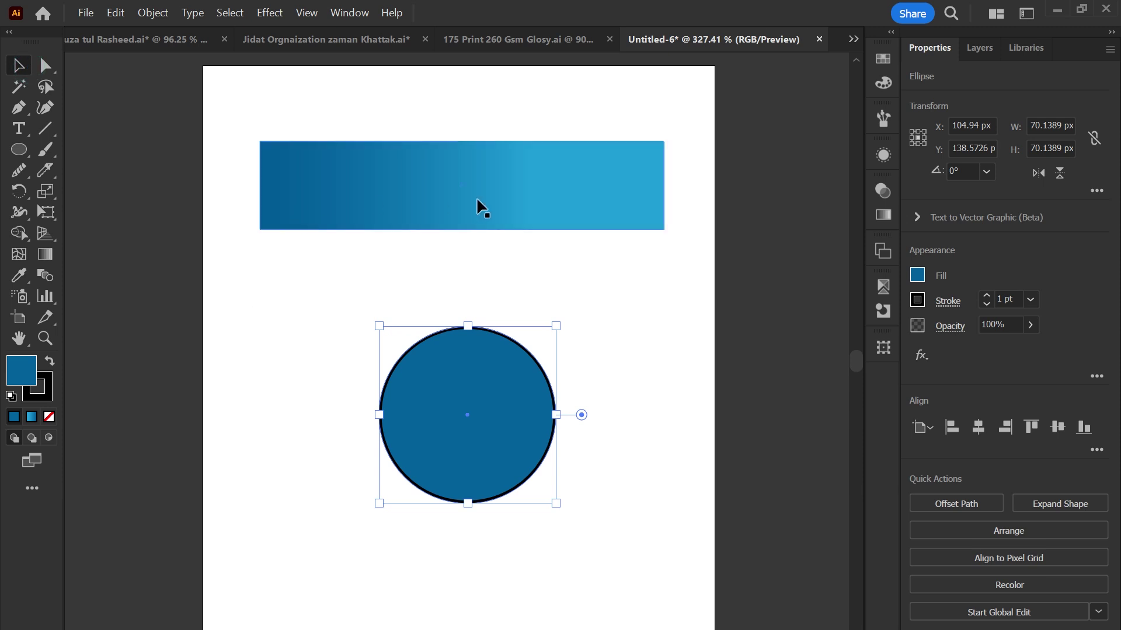
key("i")
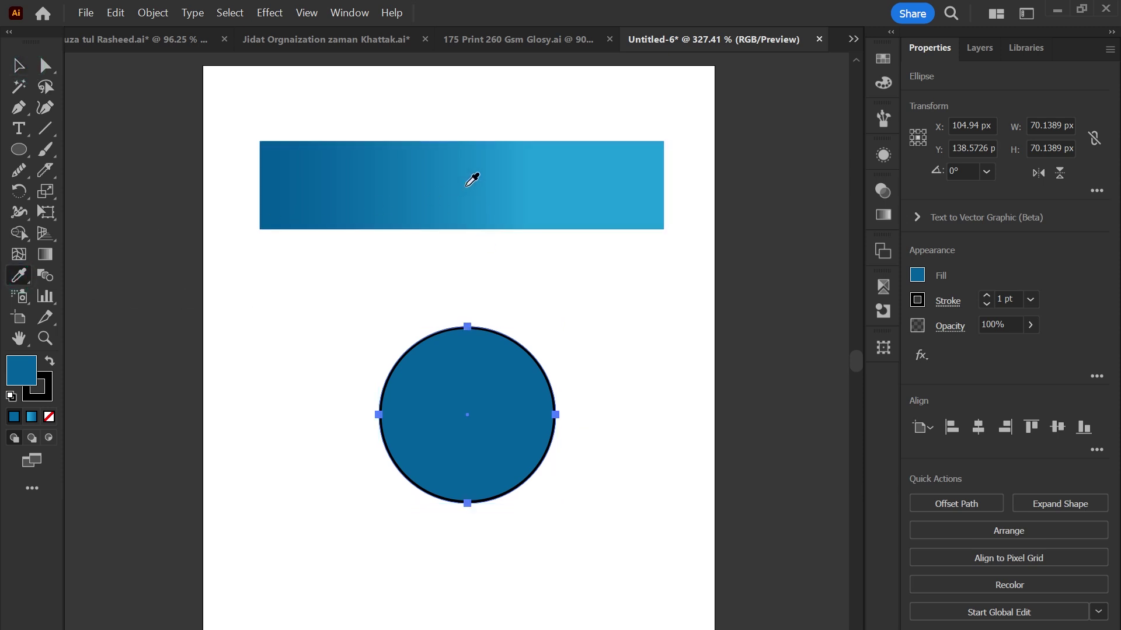
key("v")
left_click_drag(503, 220, 413, 195)
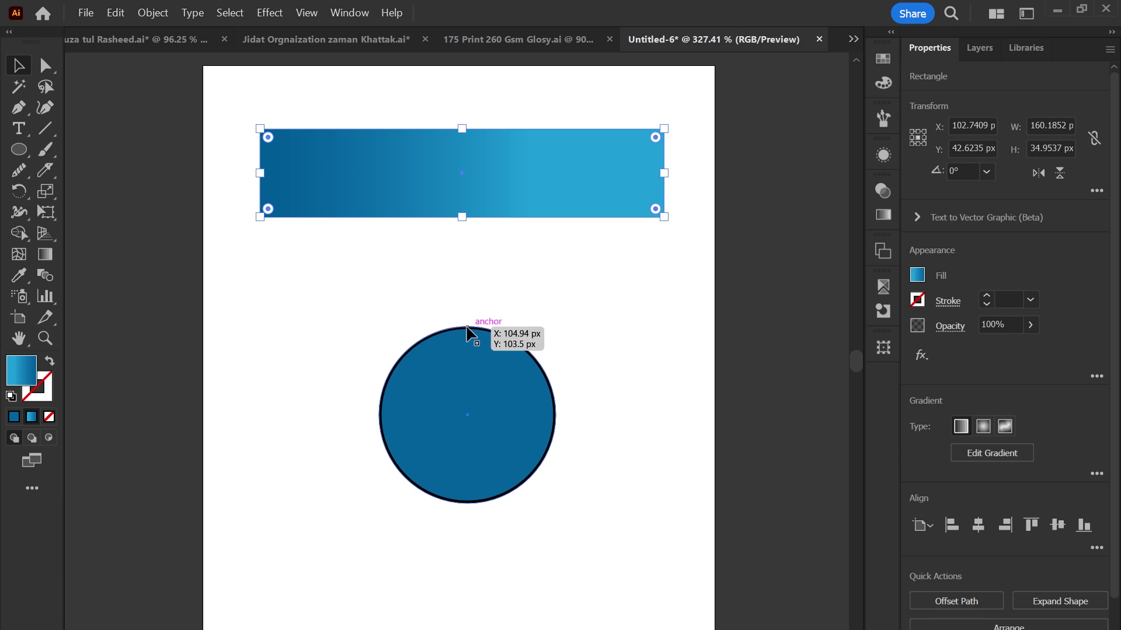
With the Stroke swatch active, eyedropper the circle, which gives the rectangle a blue outline
left_click(49, 389)
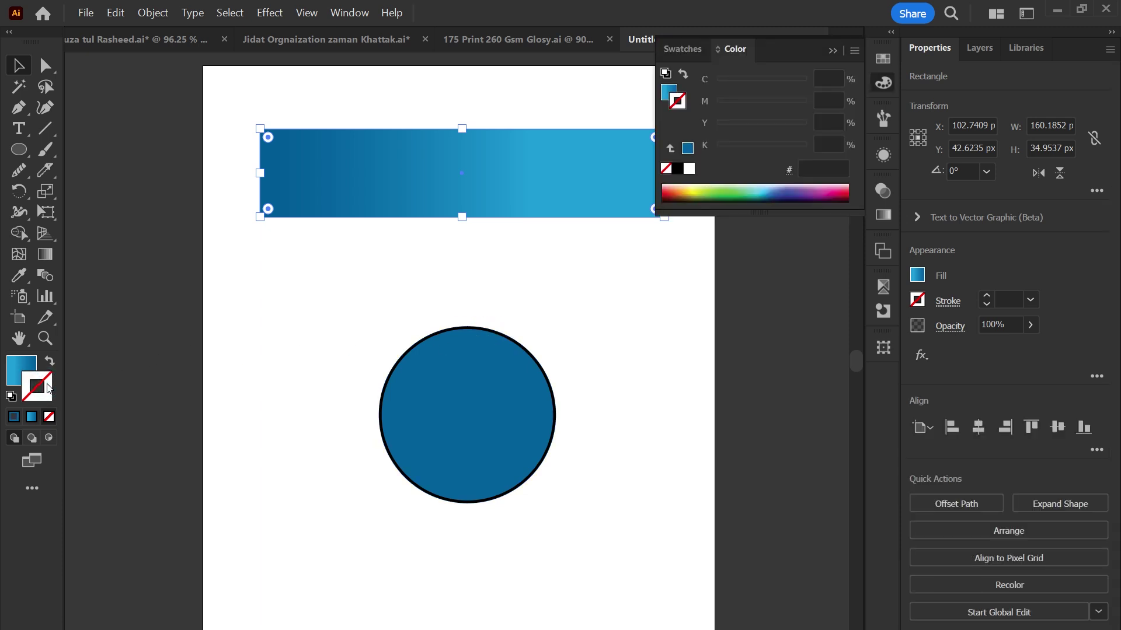
left_click(19, 274)
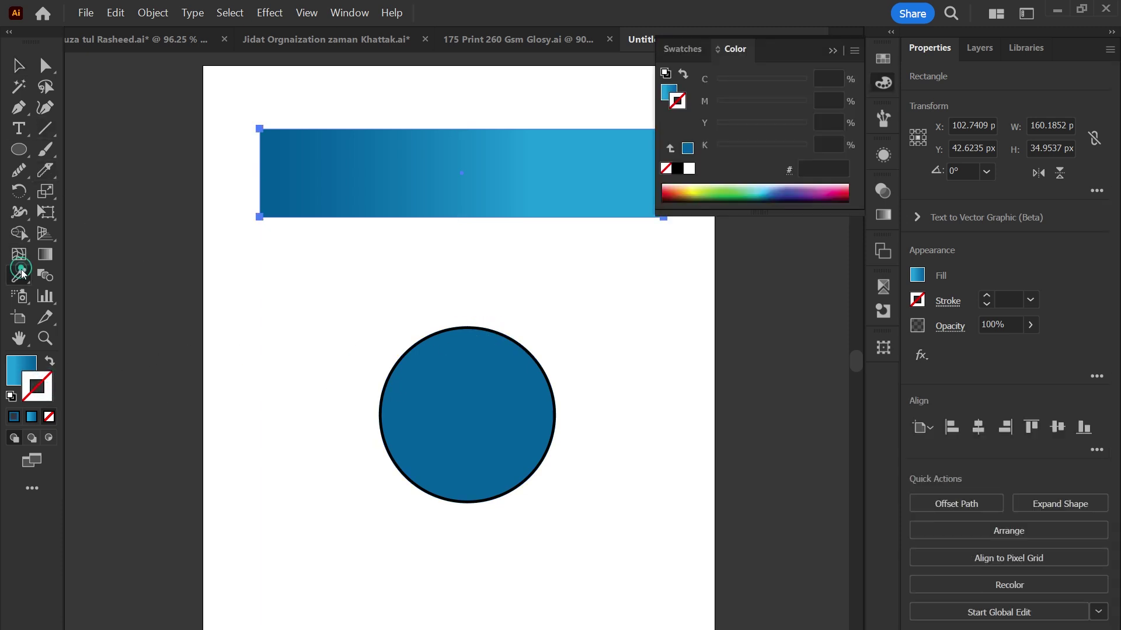
left_click(499, 377)
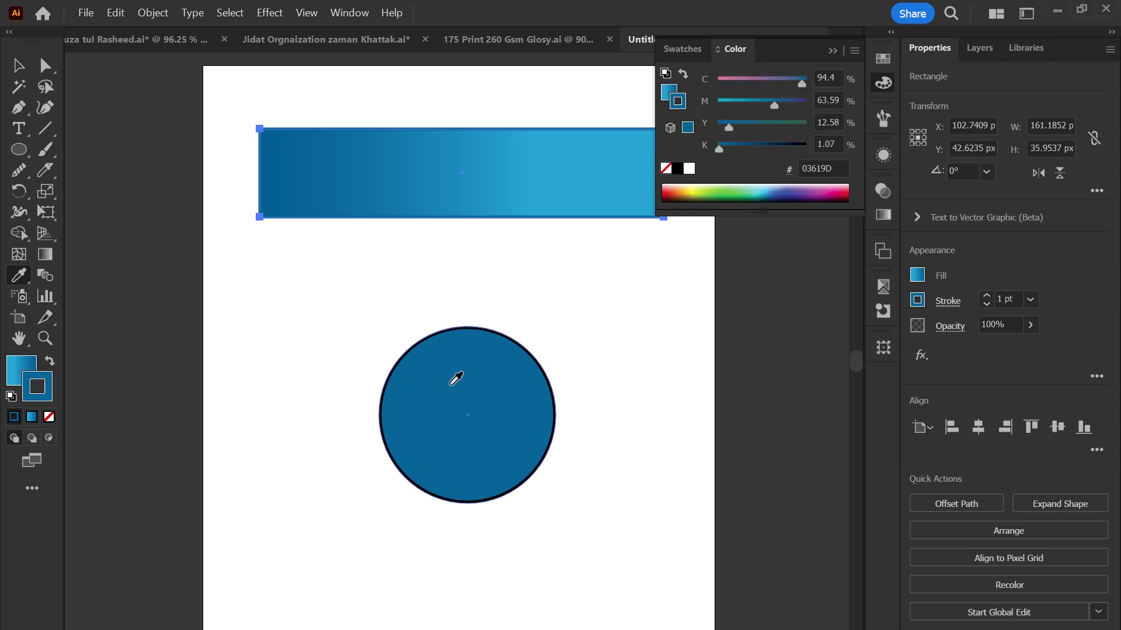
Zoom in on the circle's edge and Shift-sample its black outline into the rectangle's stroke
left_click_drag(605, 321, 577, 423)
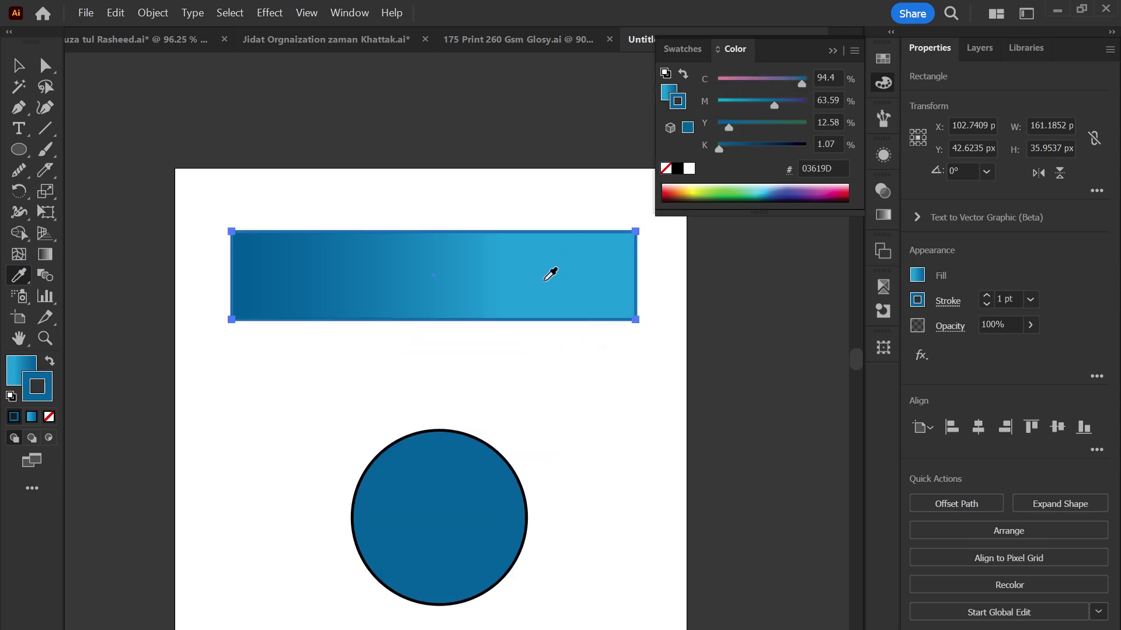
key("z")
left_click(594, 228)
scroll(175, 368, "down", 3)
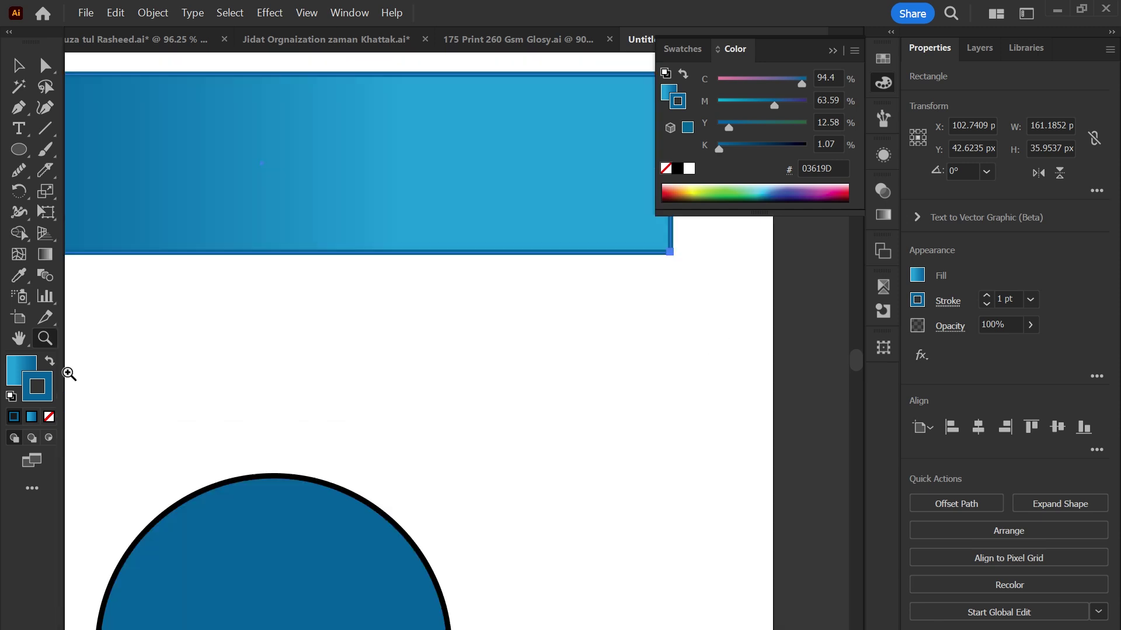
left_click(19, 275)
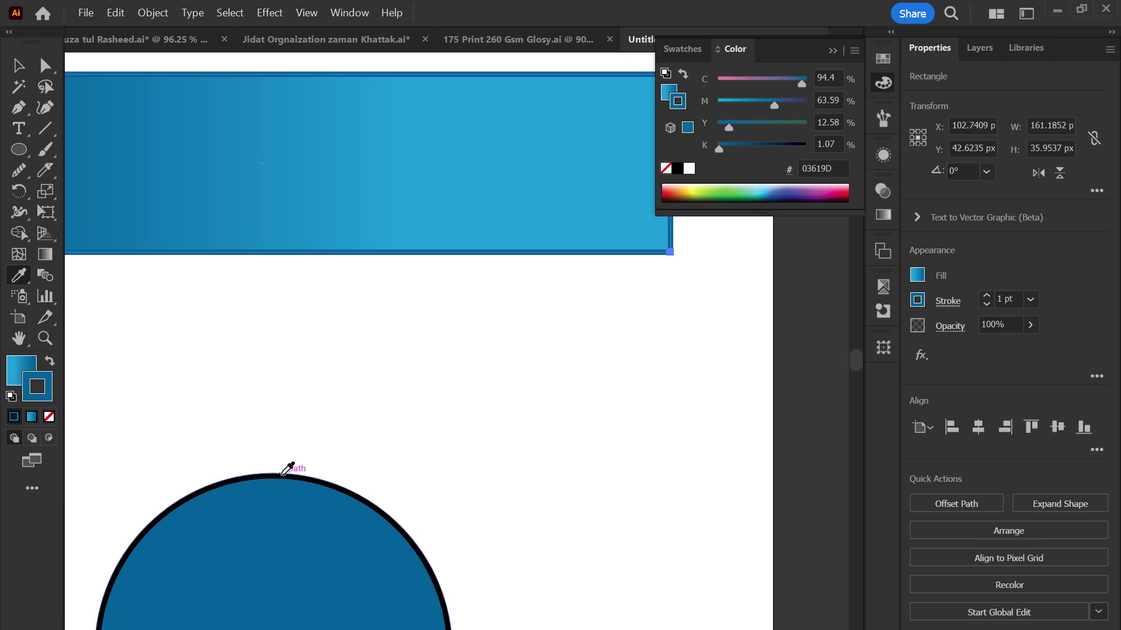
left_click(282, 475, "shift")
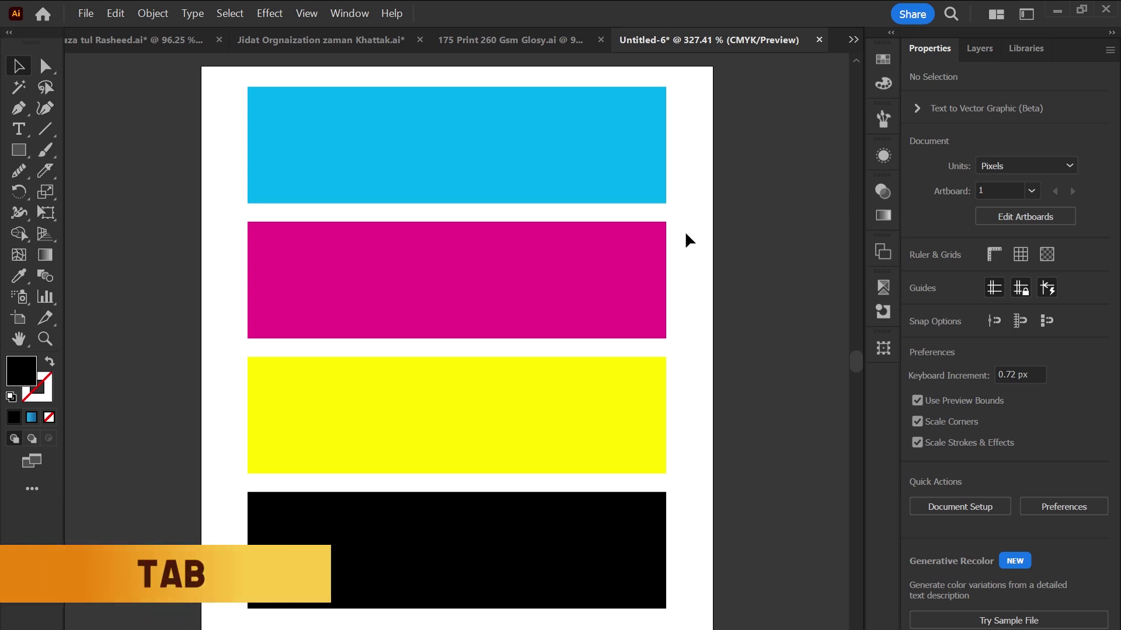
key("Tab")
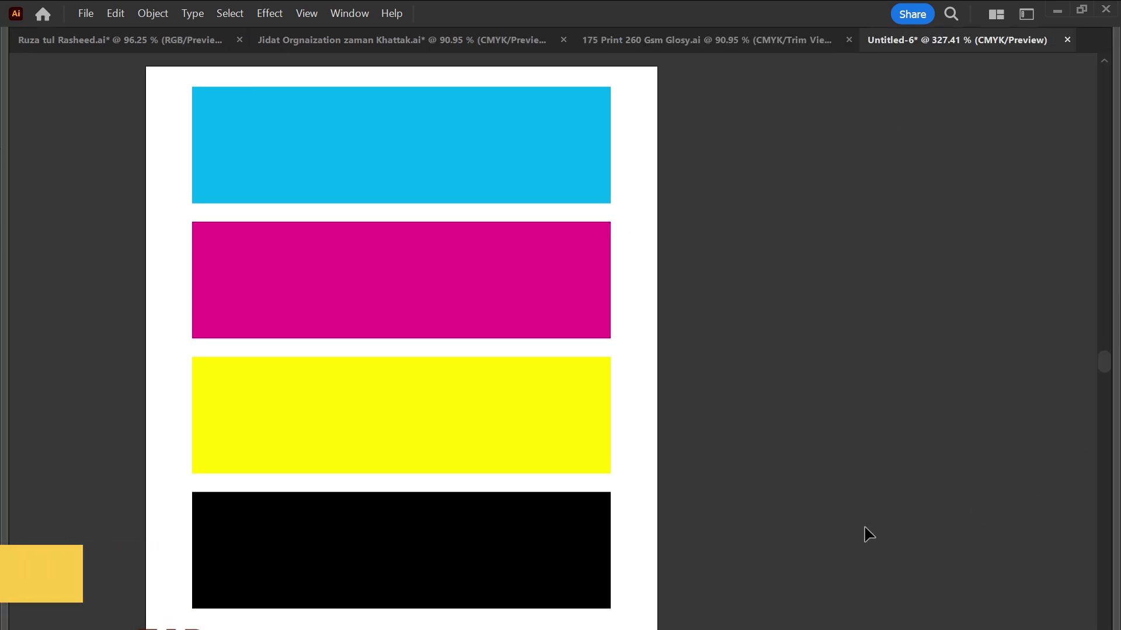
left_click_drag(321, 436, 590, 373)
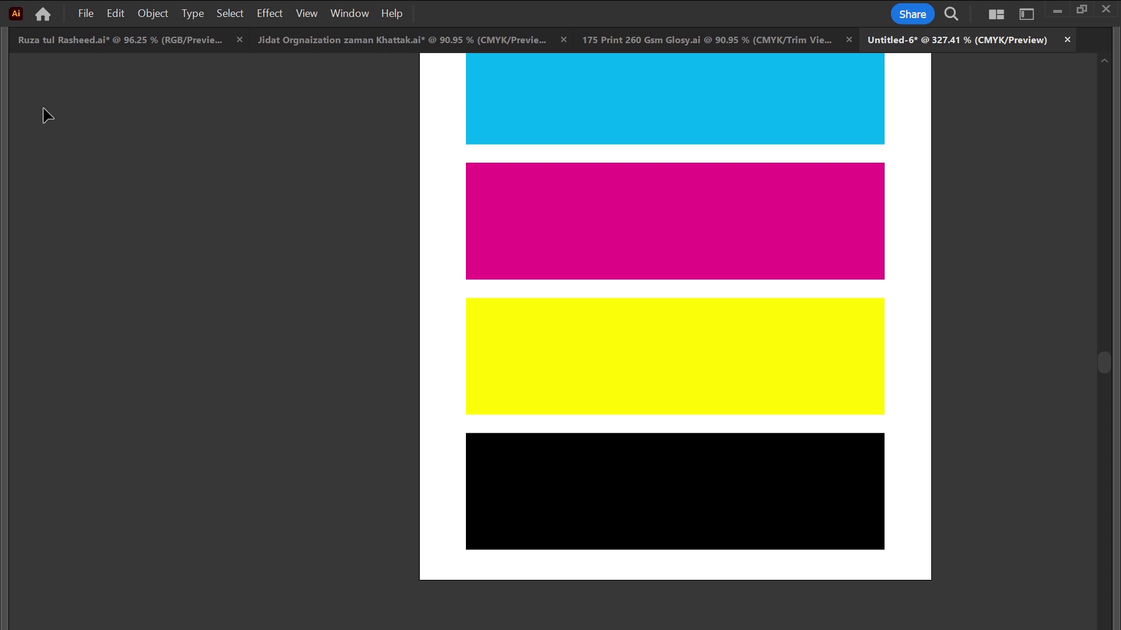
key("Tab")
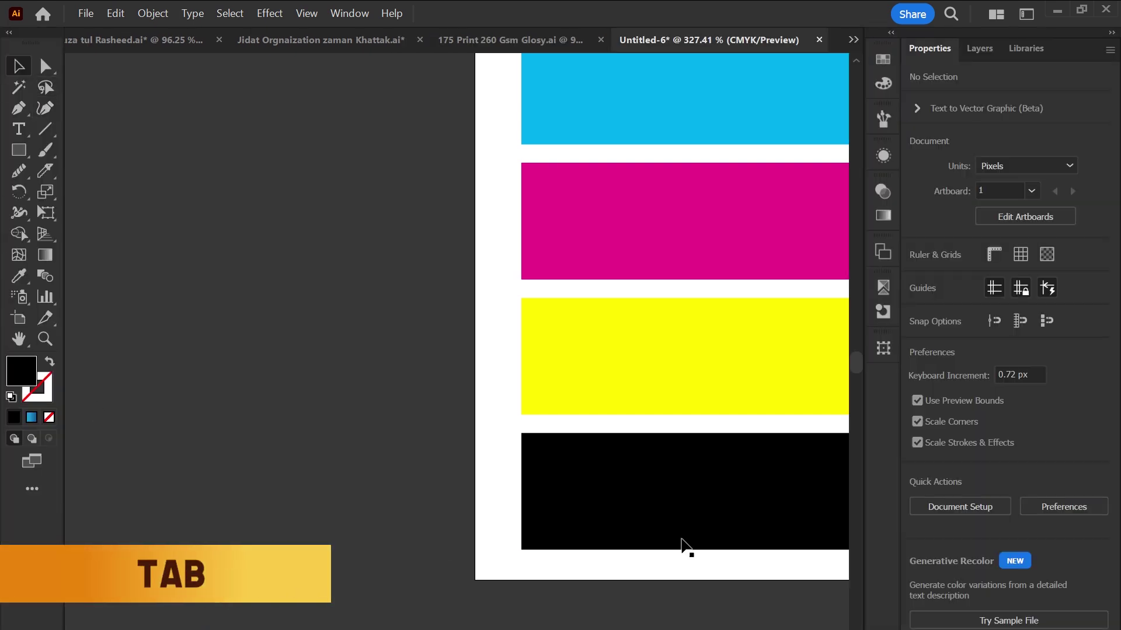
key("ctrl+0")
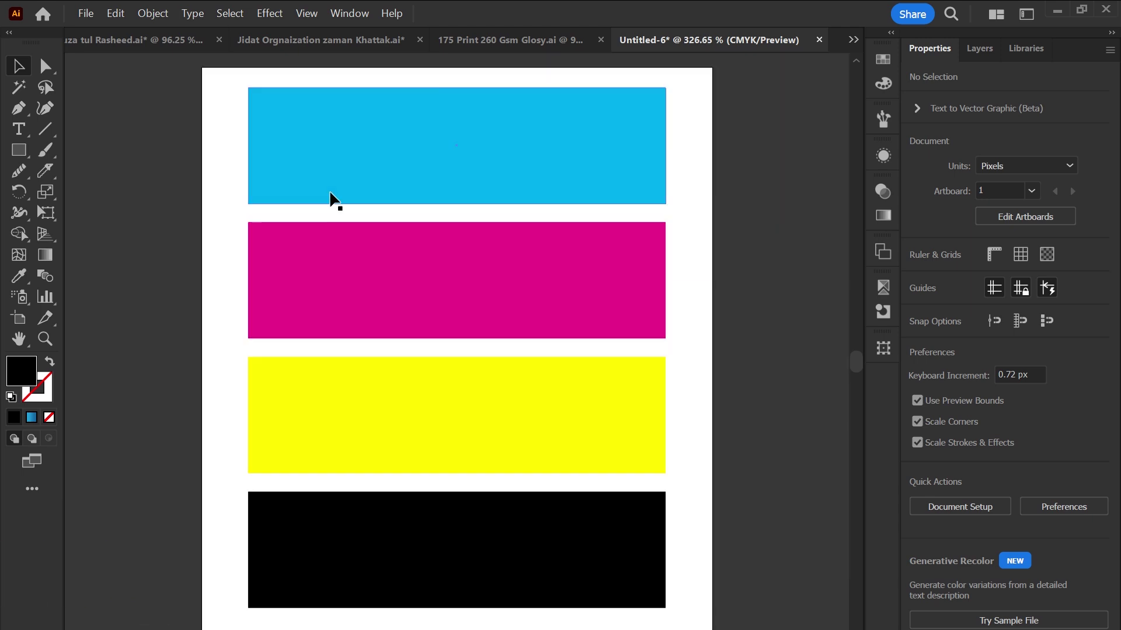